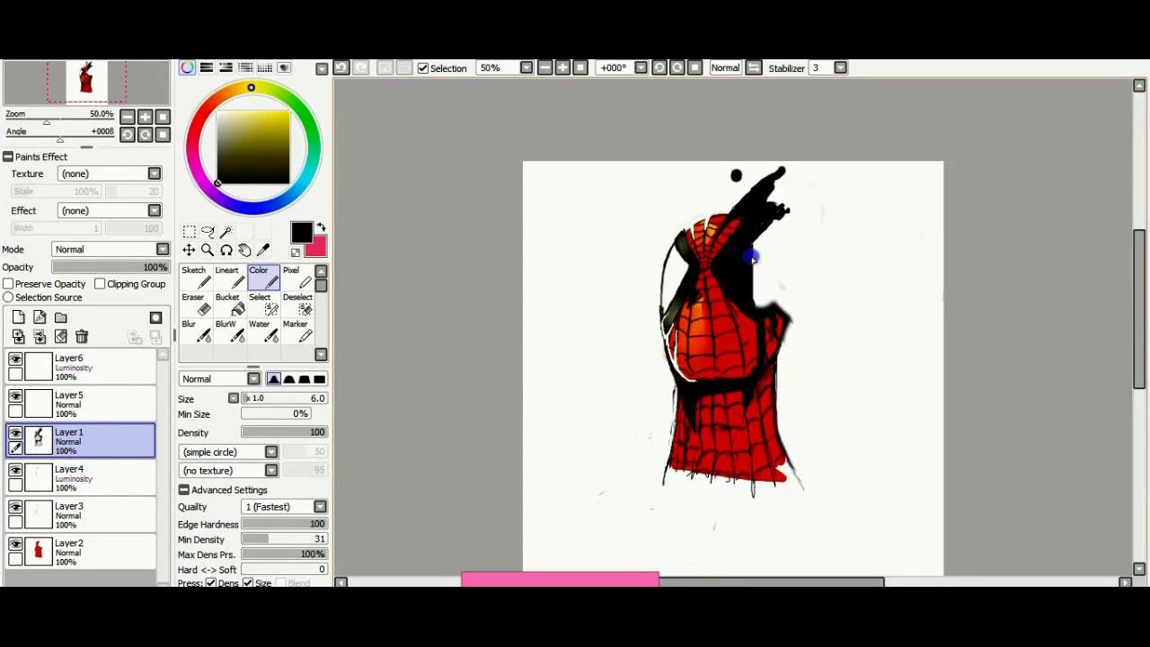
Scribble loose black brush strokes beside the right side of the masked head on Layer1.
{"action": "left_click_drag", "start_coordinate": [759, 292], "coordinate": [794, 226]}
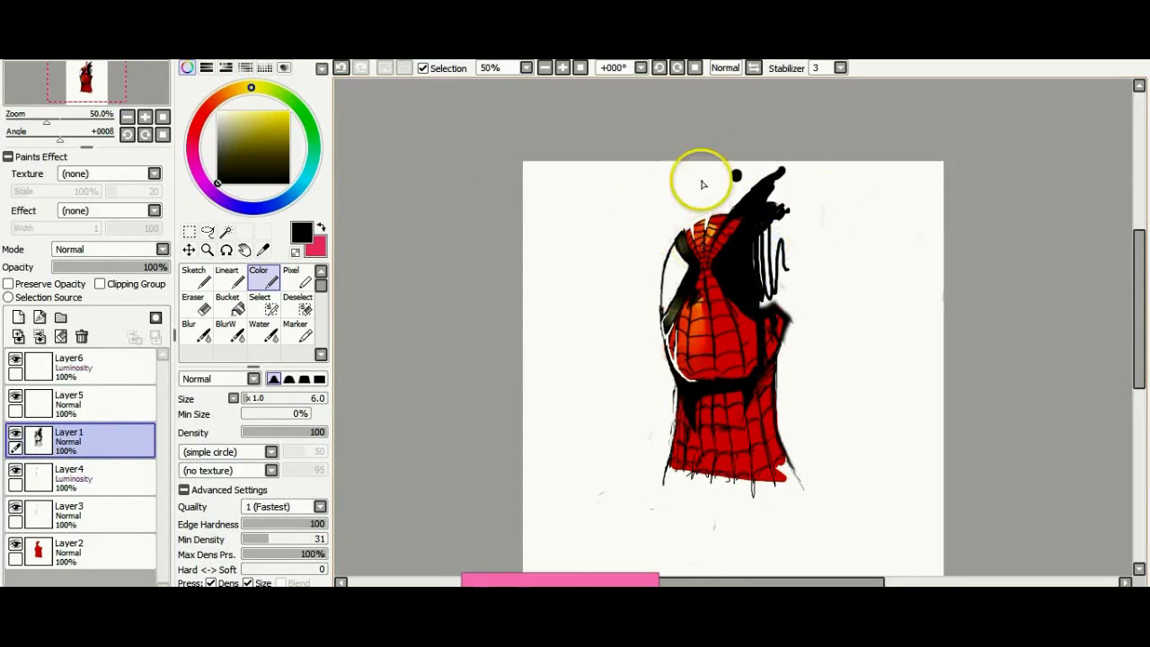
{"action": "left_click", "coordinate": [673, 399], "text": "alt"}
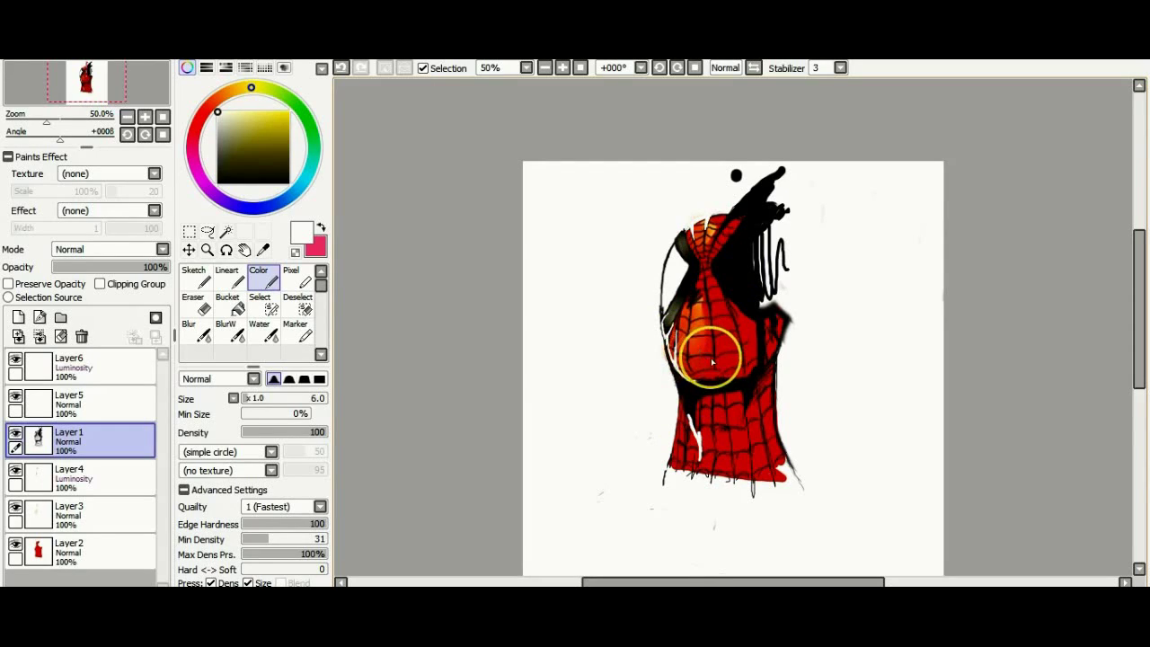
{"action": "left_click", "coordinate": [227, 278]}
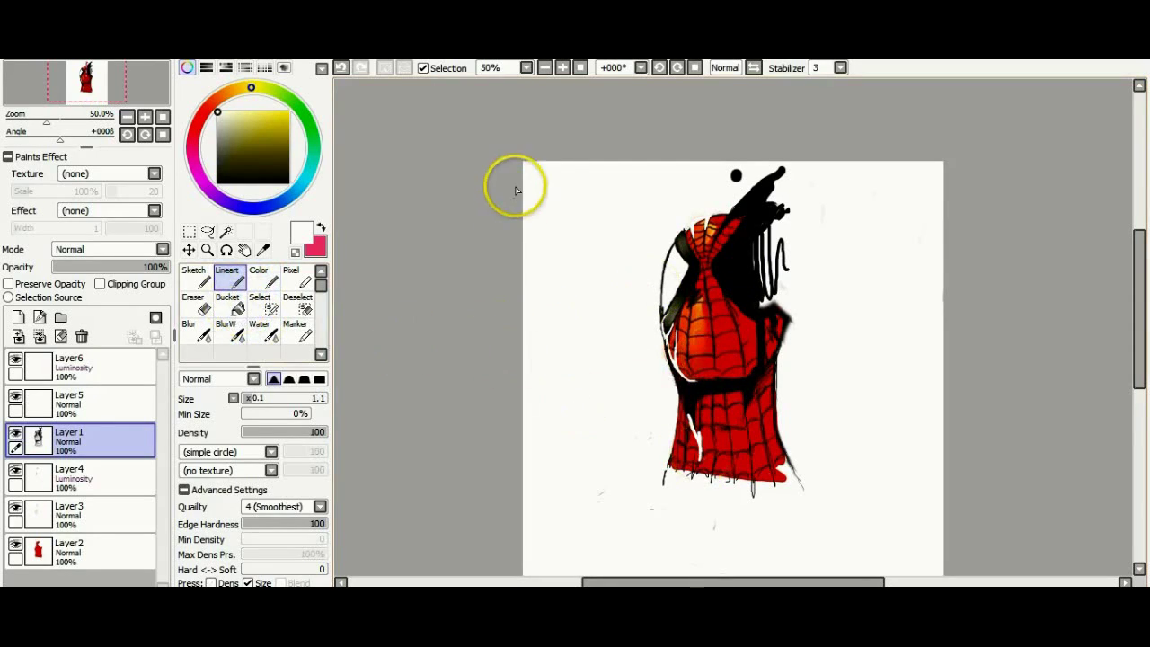
{"action": "left_click", "coordinate": [342, 67]}
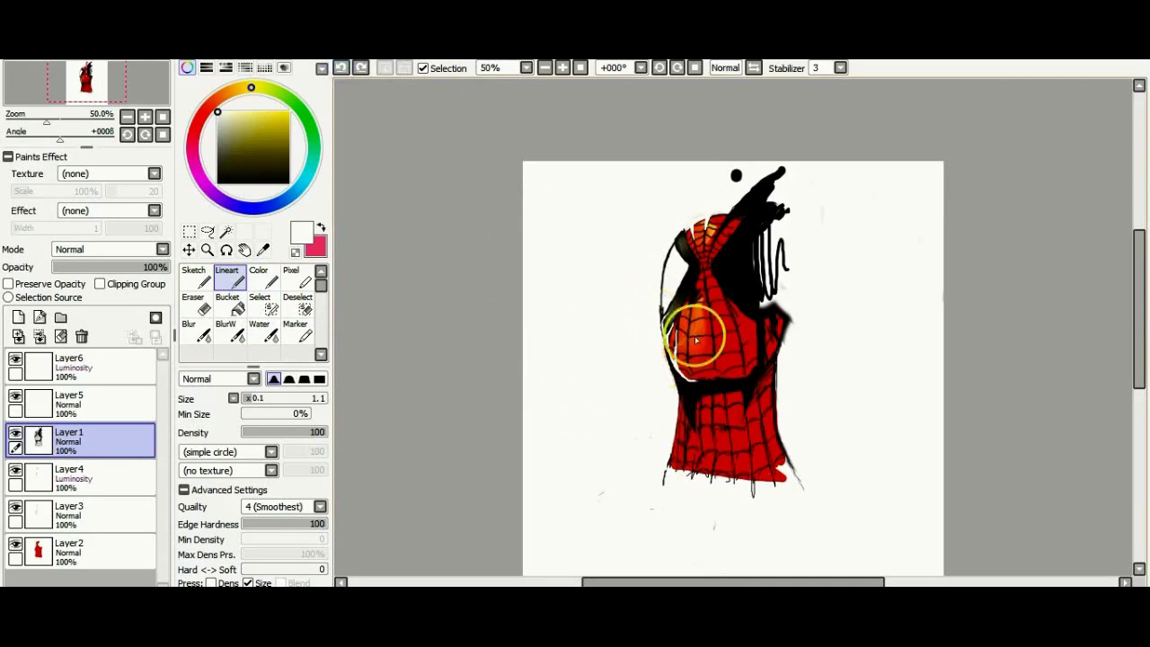
{"action": "left_click_drag", "start_coordinate": [692, 427], "coordinate": [699, 449]}
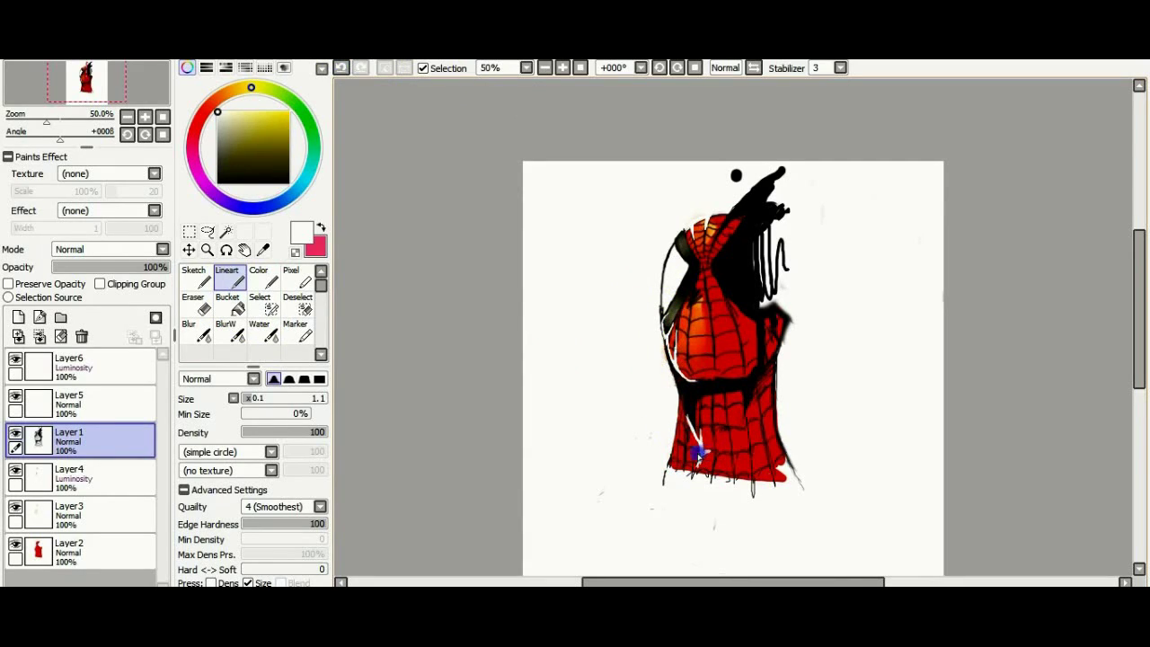
{"action": "left_click_drag", "start_coordinate": [699, 460], "coordinate": [693, 451]}
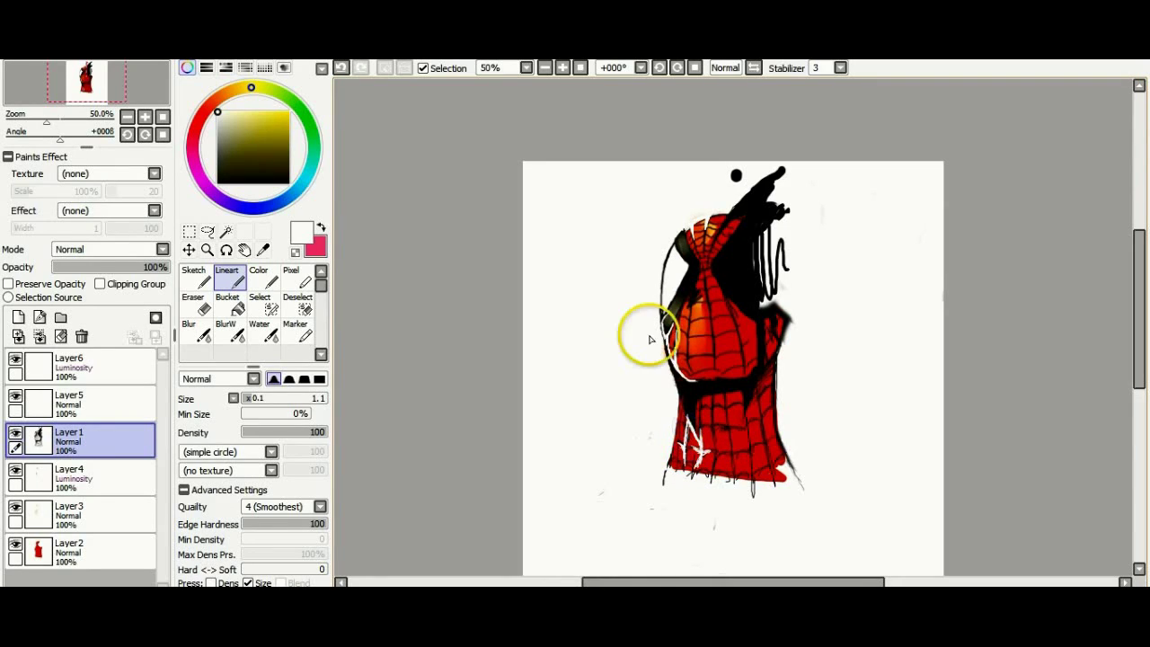
{"action": "left_click", "coordinate": [341, 68]}
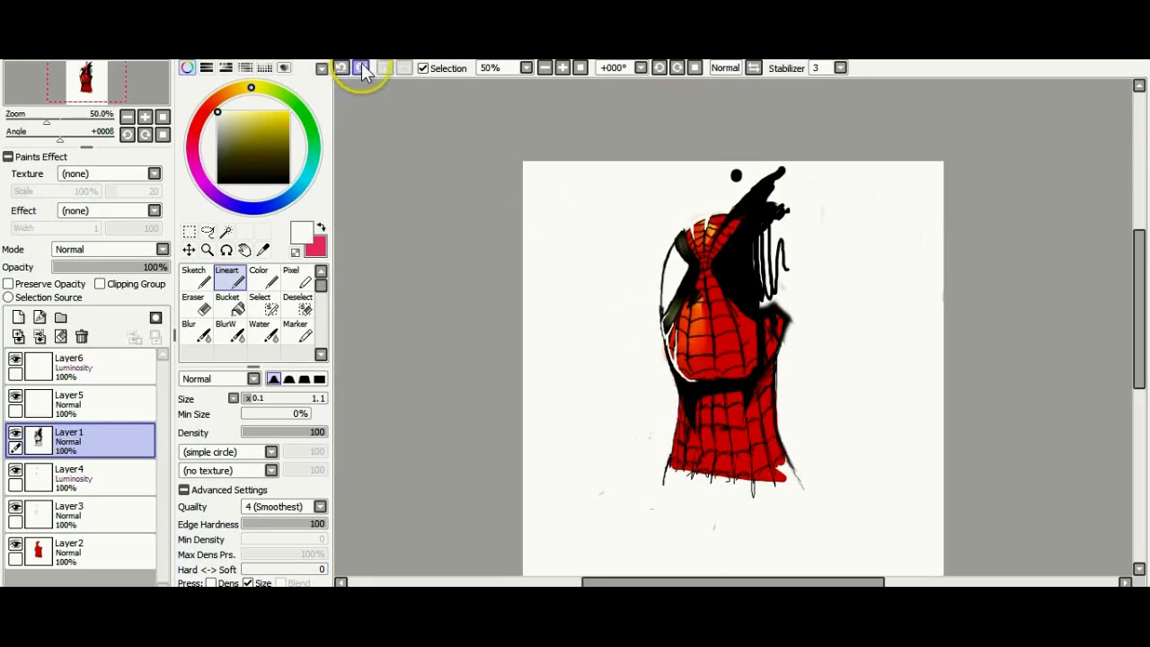
Paint an orange highlight sampled from the mask on the neck on Layer3, touching it up in red-orange on Layer4.
{"action": "left_click", "coordinate": [703, 298], "text": "alt"}
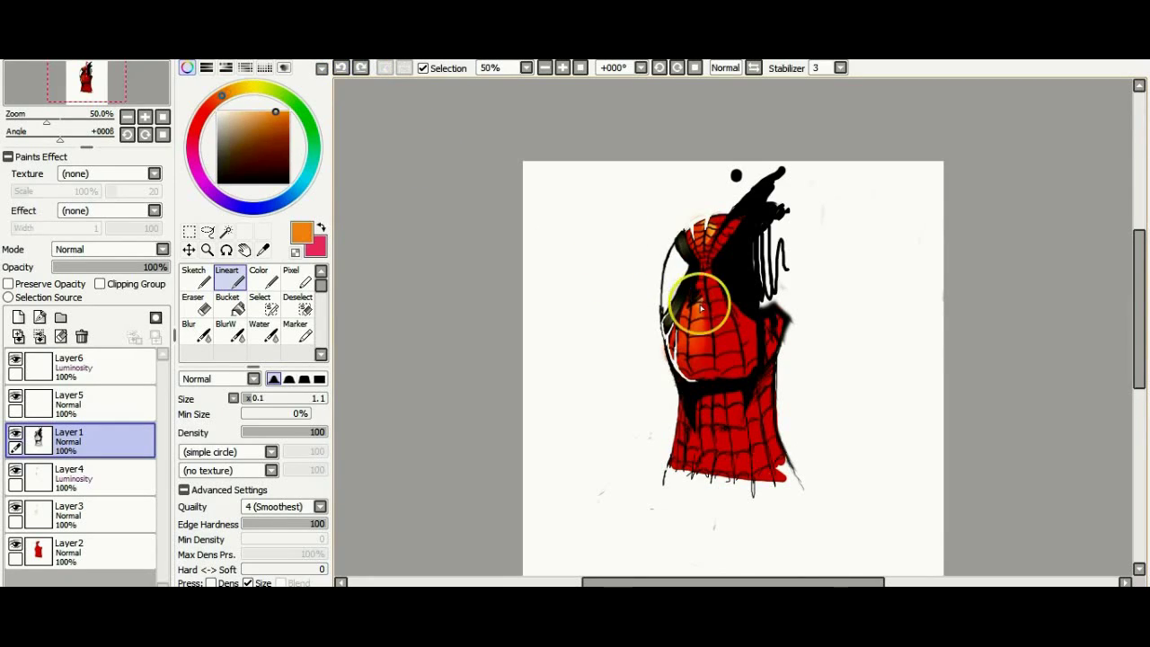
{"action": "left_click", "coordinate": [106, 510]}
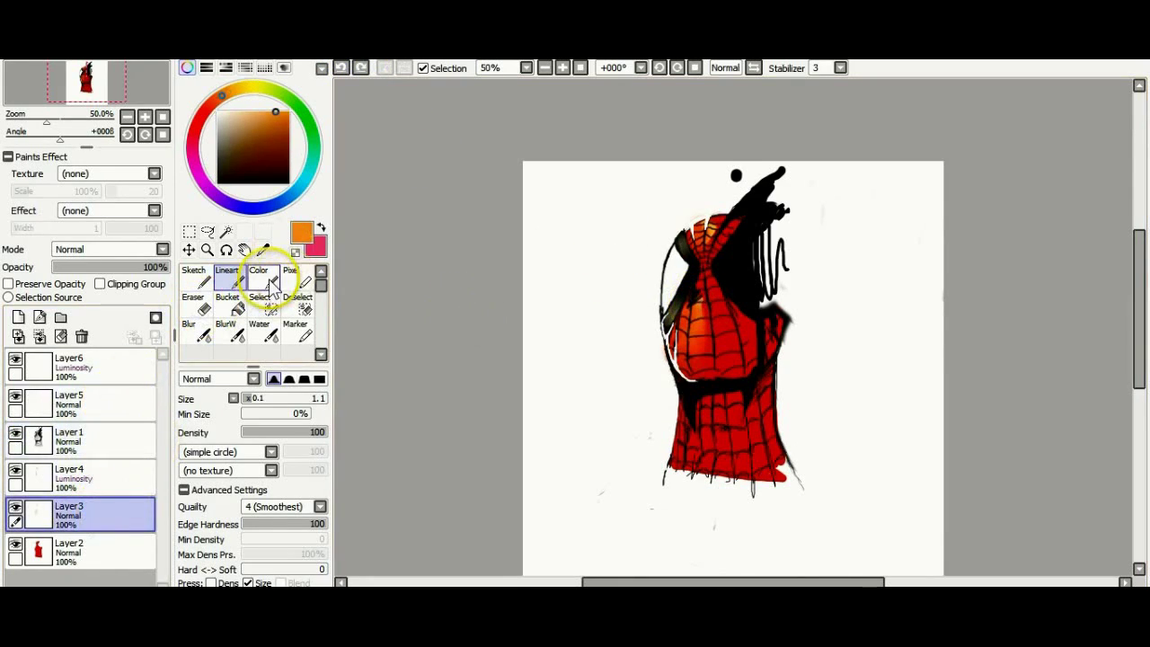
{"action": "left_click", "coordinate": [263, 281]}
{"action": "left_click_drag", "start_coordinate": [725, 441], "coordinate": [705, 445]}
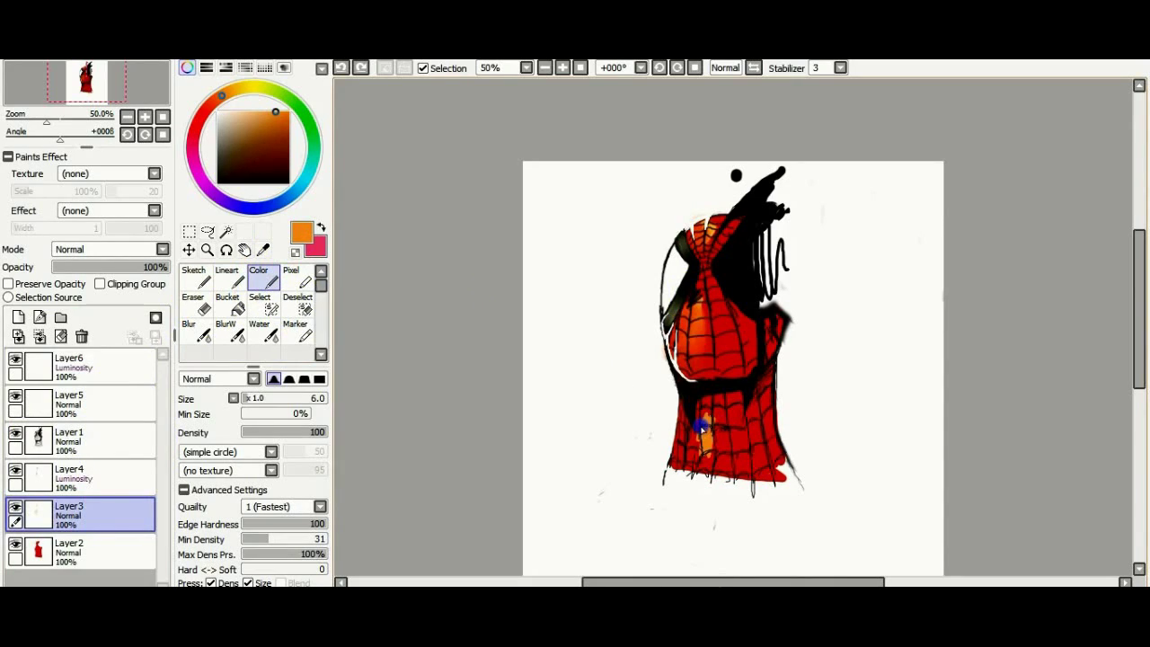
{"action": "left_click", "coordinate": [703, 435], "text": "alt"}
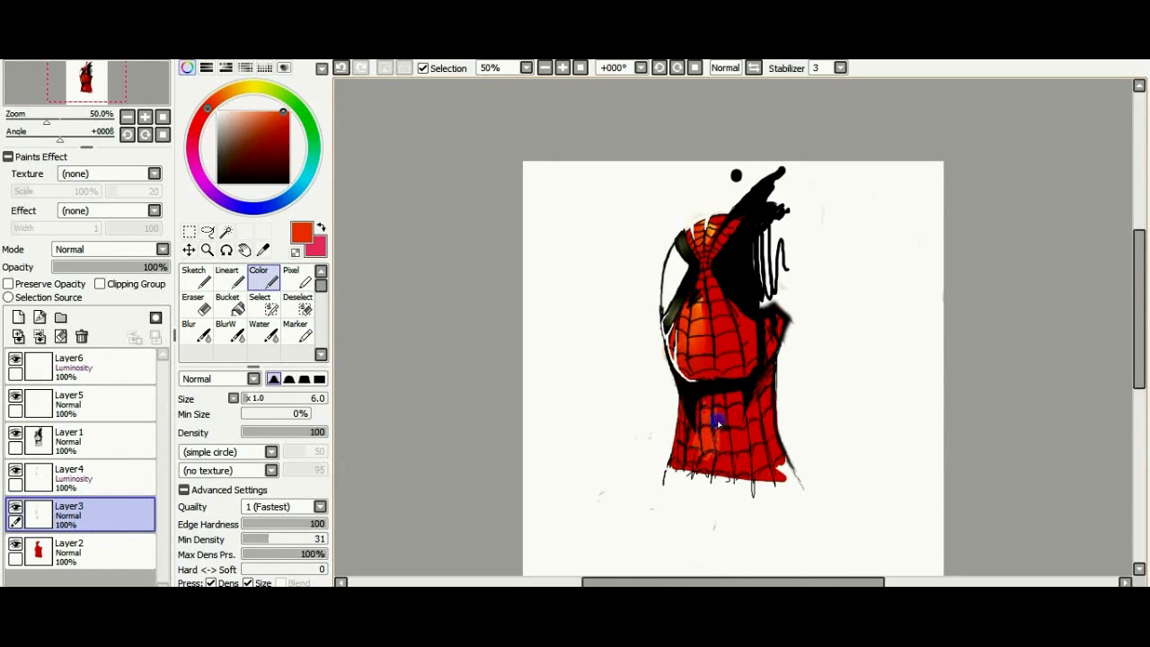
{"action": "left_click", "coordinate": [99, 473]}
{"action": "left_click_drag", "start_coordinate": [710, 421], "coordinate": [707, 419]}
Soften the orange neck highlight on Layer3 with the Blur brush.
{"action": "left_click", "coordinate": [196, 331]}
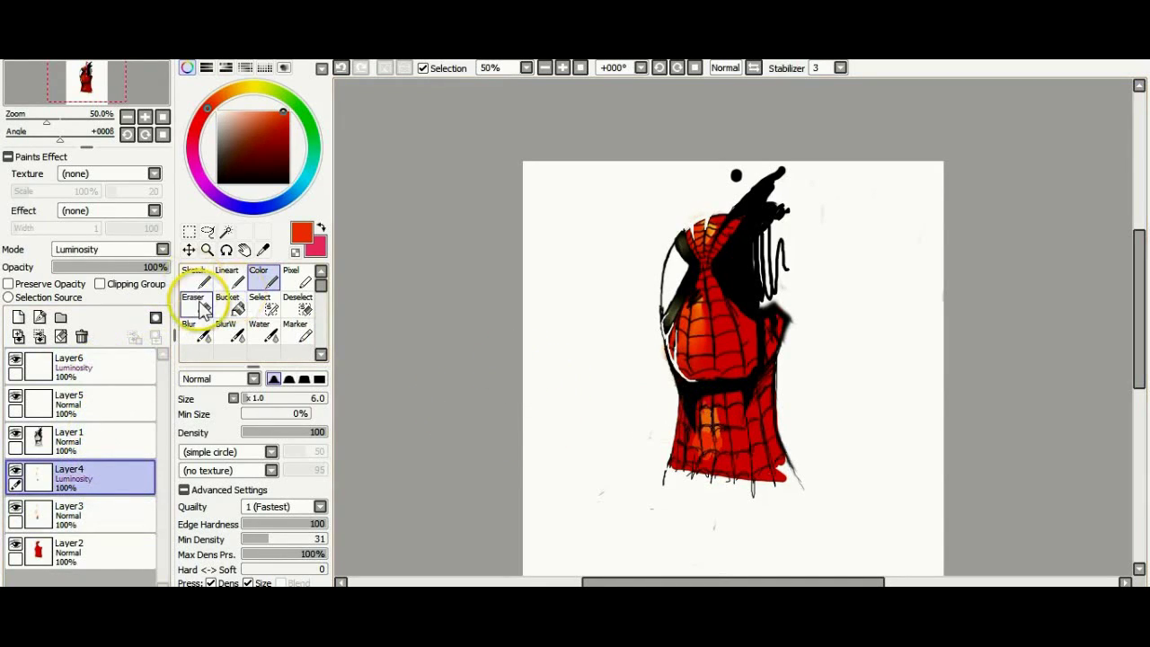
{"action": "left_click", "coordinate": [609, 402]}
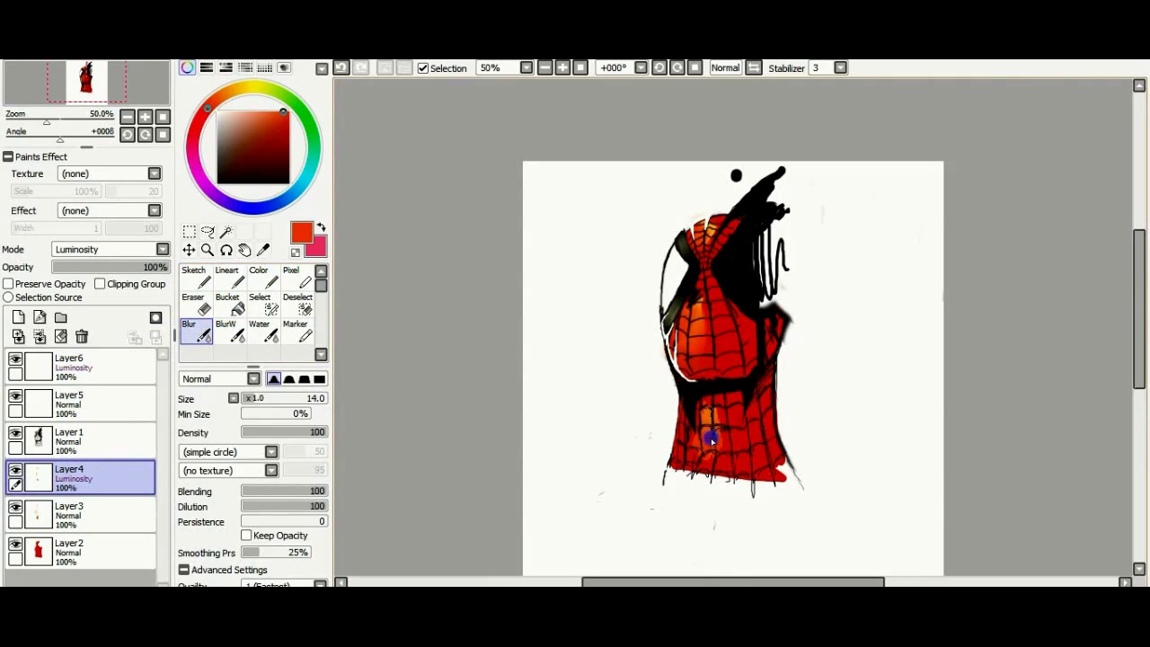
{"action": "left_click", "coordinate": [98, 514]}
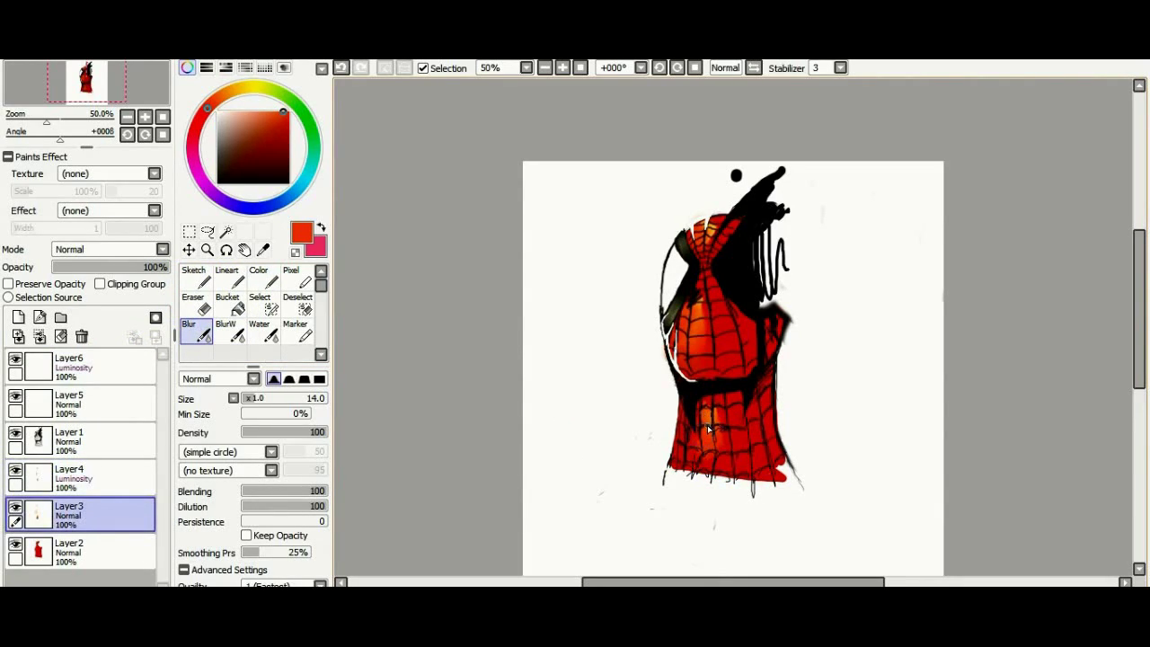
Draw thin black shading lines across the neck on Layer1 with the Lineart brush.
{"action": "left_click", "coordinate": [126, 438]}
{"action": "left_click", "coordinate": [236, 276]}
{"action": "left_click", "coordinate": [442, 65]}
{"action": "left_click", "coordinate": [544, 67]}
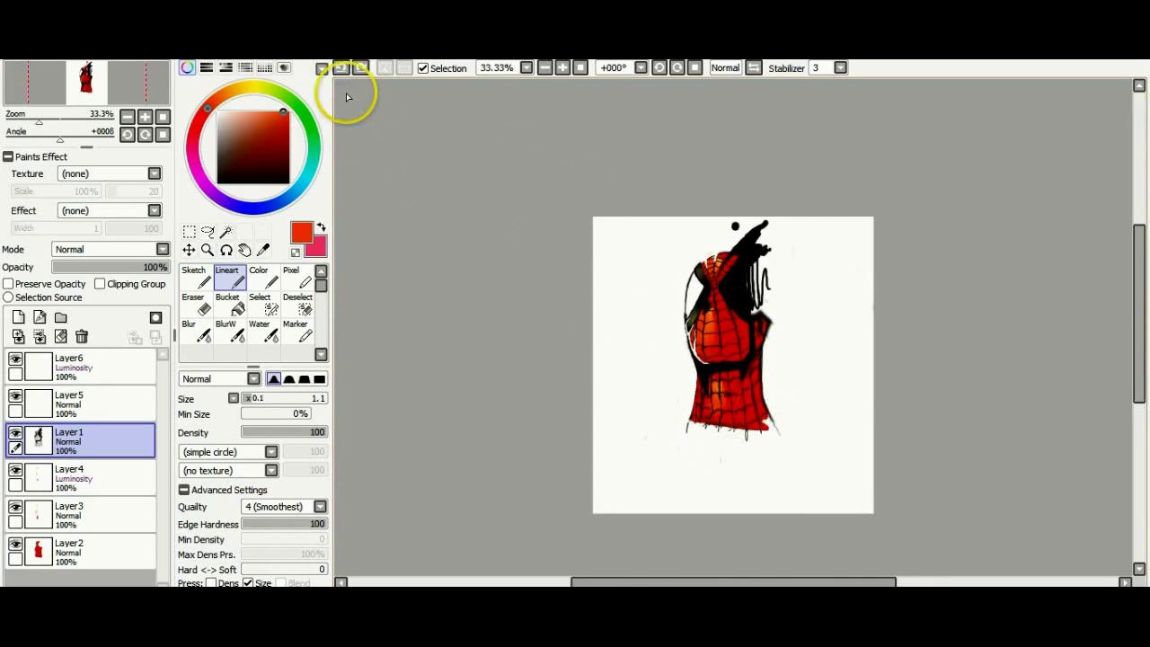
{"action": "mouse_move", "coordinate": [739, 383]}
{"action": "left_mouse_down"}
{"action": "mouse_move", "coordinate": [729, 406]}
{"action": "mouse_move", "coordinate": [756, 405]}
{"action": "mouse_move", "coordinate": [706, 390]}
{"action": "mouse_move", "coordinate": [709, 413]}
{"action": "left_mouse_up"}
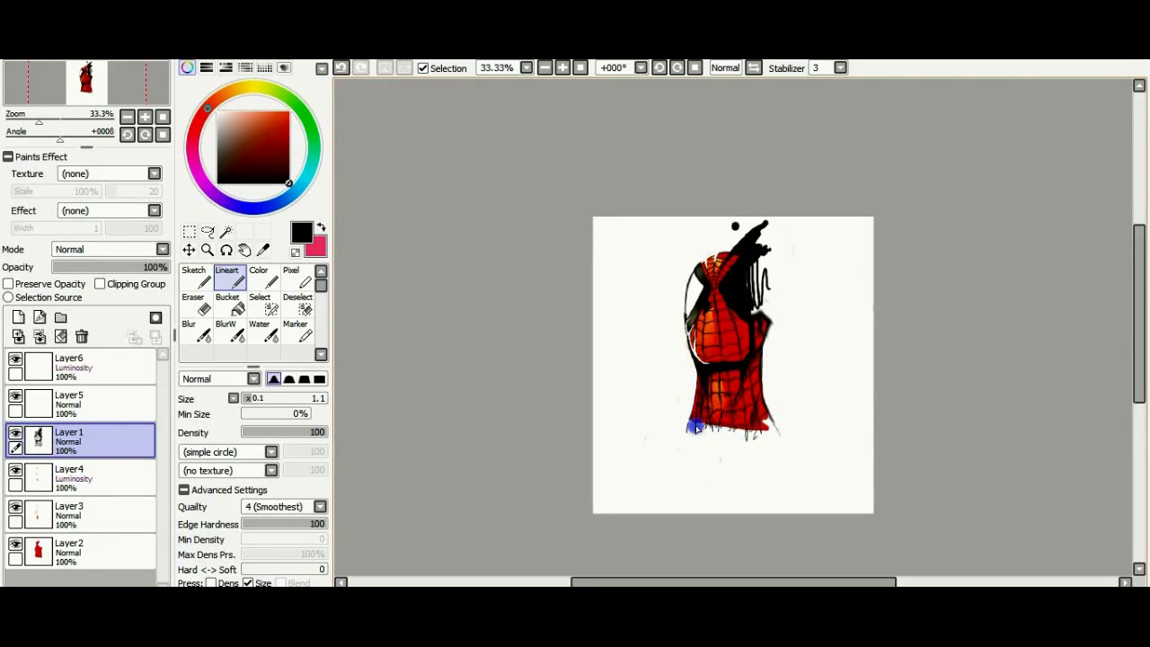
Sketch black lines sloping outward from both sides of the neck base and neck muscle lines below it.
{"action": "left_click", "coordinate": [562, 68]}
{"action": "left_click_drag", "start_coordinate": [783, 453], "coordinate": [804, 485]}
{"action": "left_click_drag", "start_coordinate": [643, 499], "coordinate": [661, 485]}
{"action": "mouse_move", "coordinate": [792, 466]}
{"action": "left_mouse_down"}
{"action": "mouse_move", "coordinate": [785, 457]}
{"action": "mouse_move", "coordinate": [809, 494]}
{"action": "left_mouse_up"}
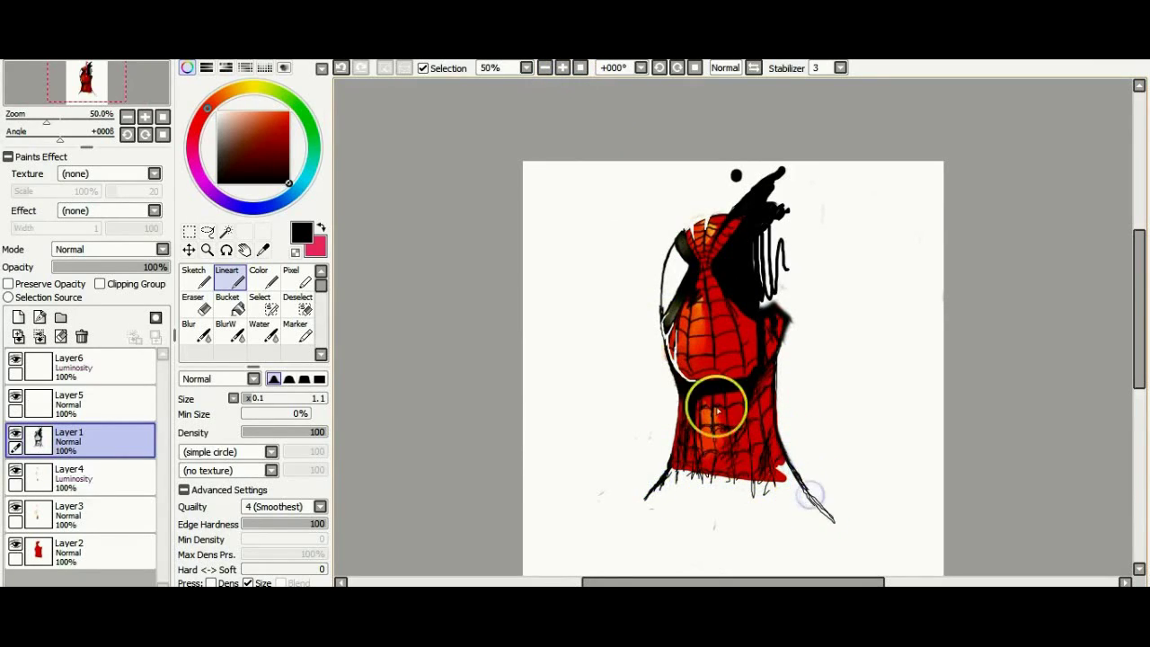
{"action": "mouse_move", "coordinate": [680, 492]}
{"action": "left_mouse_down"}
{"action": "mouse_move", "coordinate": [748, 497]}
{"action": "mouse_move", "coordinate": [741, 523]}
{"action": "mouse_move", "coordinate": [768, 526]}
{"action": "left_mouse_up"}
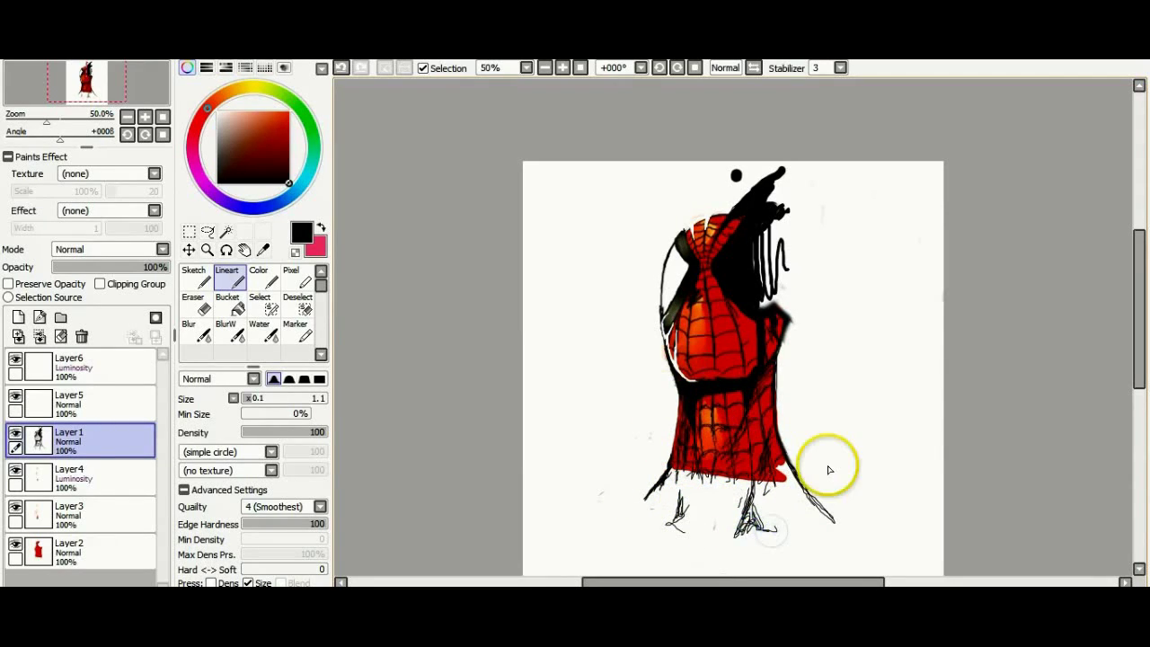
Extend the black sketch lines outward and down on both sides to outline the shoulders.
{"action": "left_click_drag", "start_coordinate": [1139, 242], "coordinate": [1139, 271]}
{"action": "left_click_drag", "start_coordinate": [643, 412], "coordinate": [604, 440]}
{"action": "left_click_drag", "start_coordinate": [831, 429], "coordinate": [903, 465]}
{"action": "mouse_move", "coordinate": [642, 424]}
{"action": "left_mouse_down"}
{"action": "mouse_move", "coordinate": [593, 451]}
{"action": "mouse_move", "coordinate": [648, 438]}
{"action": "left_mouse_up"}
{"action": "left_click_drag", "start_coordinate": [835, 425], "coordinate": [881, 451]}
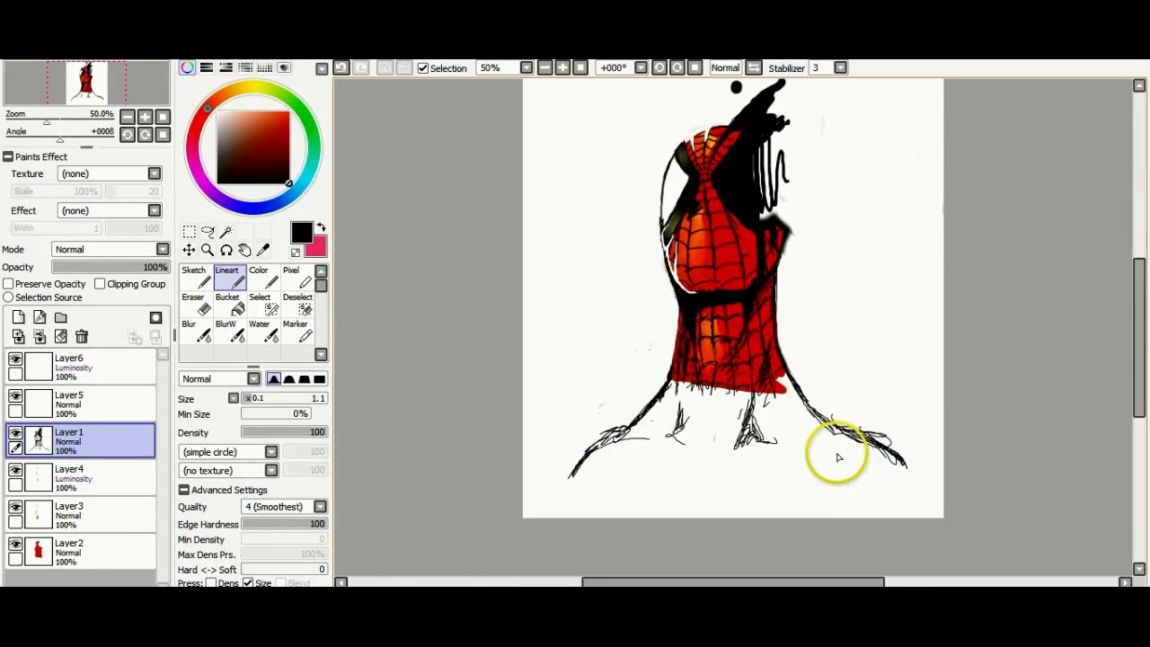
Fill the shoulders on Layer2 with red sampled from the mask, using the Color brush at size 20.
{"action": "left_click", "coordinate": [742, 245], "text": "alt"}
{"action": "left_click", "coordinate": [117, 550]}
{"action": "left_click", "coordinate": [259, 277]}
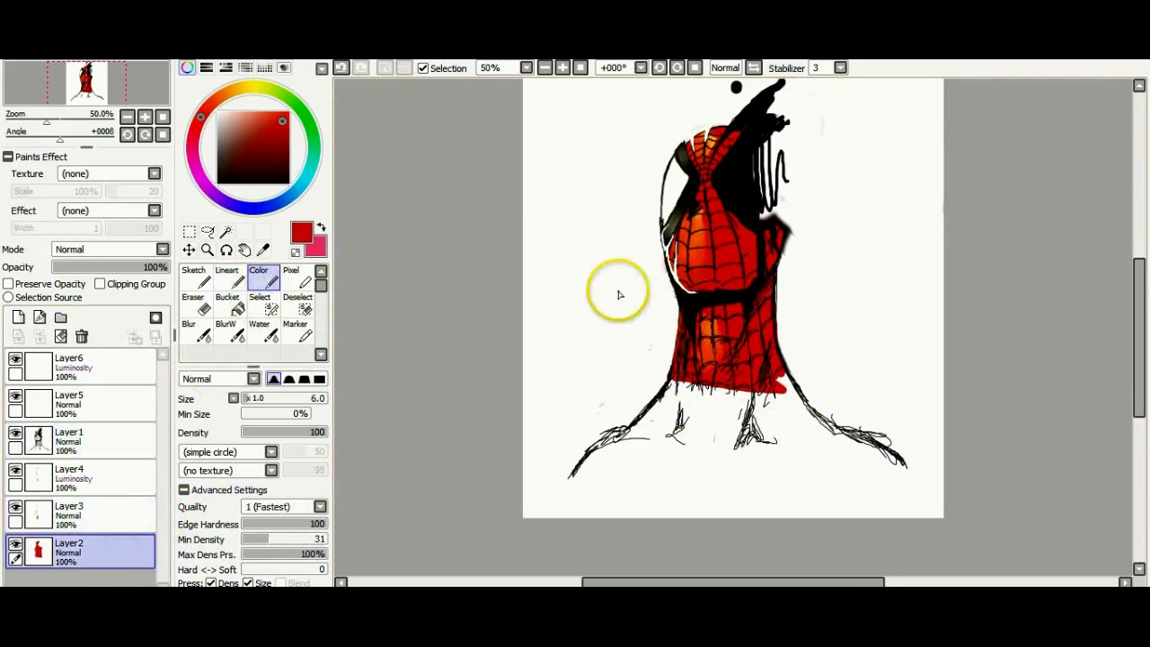
{"action": "left_click", "coordinate": [261, 399]}
{"action": "mouse_move", "coordinate": [678, 381]}
{"action": "left_mouse_down"}
{"action": "mouse_move", "coordinate": [647, 428]}
{"action": "mouse_move", "coordinate": [624, 428]}
{"action": "mouse_move", "coordinate": [698, 380]}
{"action": "mouse_move", "coordinate": [667, 449]}
{"action": "mouse_move", "coordinate": [714, 433]}
{"action": "mouse_move", "coordinate": [803, 437]}
{"action": "mouse_move", "coordinate": [791, 398]}
{"action": "mouse_move", "coordinate": [828, 439]}
{"action": "mouse_move", "coordinate": [688, 441]}
{"action": "mouse_move", "coordinate": [655, 472]}
{"action": "mouse_move", "coordinate": [661, 448]}
{"action": "mouse_move", "coordinate": [754, 453]}
{"action": "mouse_move", "coordinate": [783, 477]}
{"action": "mouse_move", "coordinate": [829, 472]}
{"action": "mouse_move", "coordinate": [764, 465]}
{"action": "mouse_move", "coordinate": [816, 477]}
{"action": "left_mouse_up"}
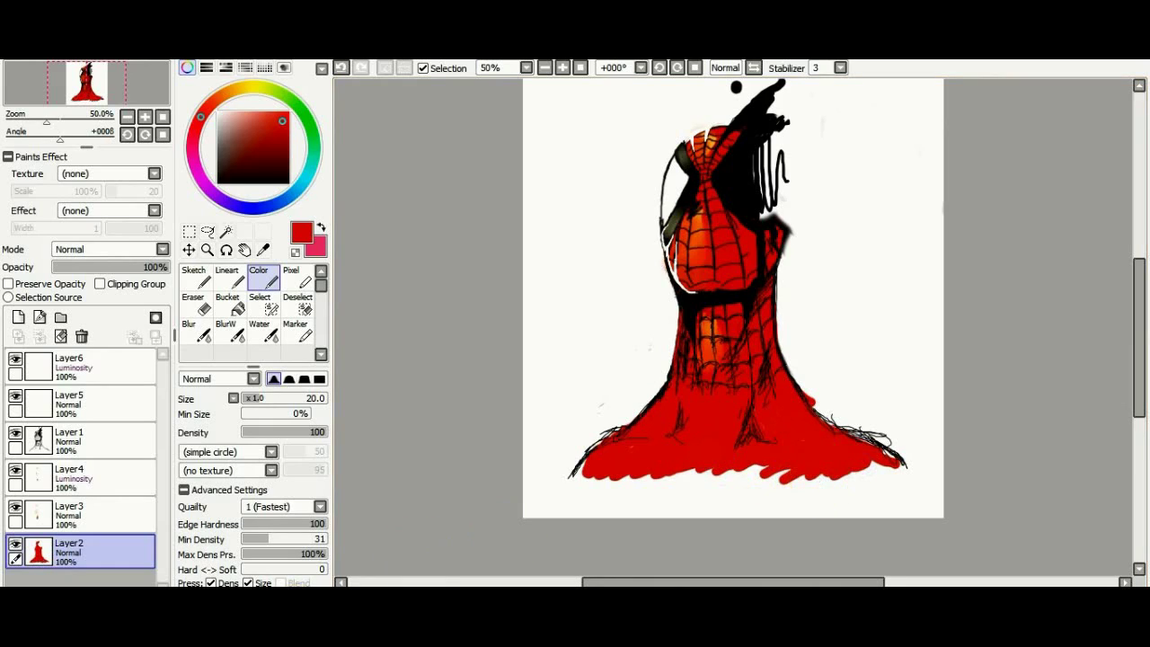
Reinforce the right neck and shoulder outline in black on Layer1 with the Lineart brush.
{"action": "left_click", "coordinate": [99, 440]}
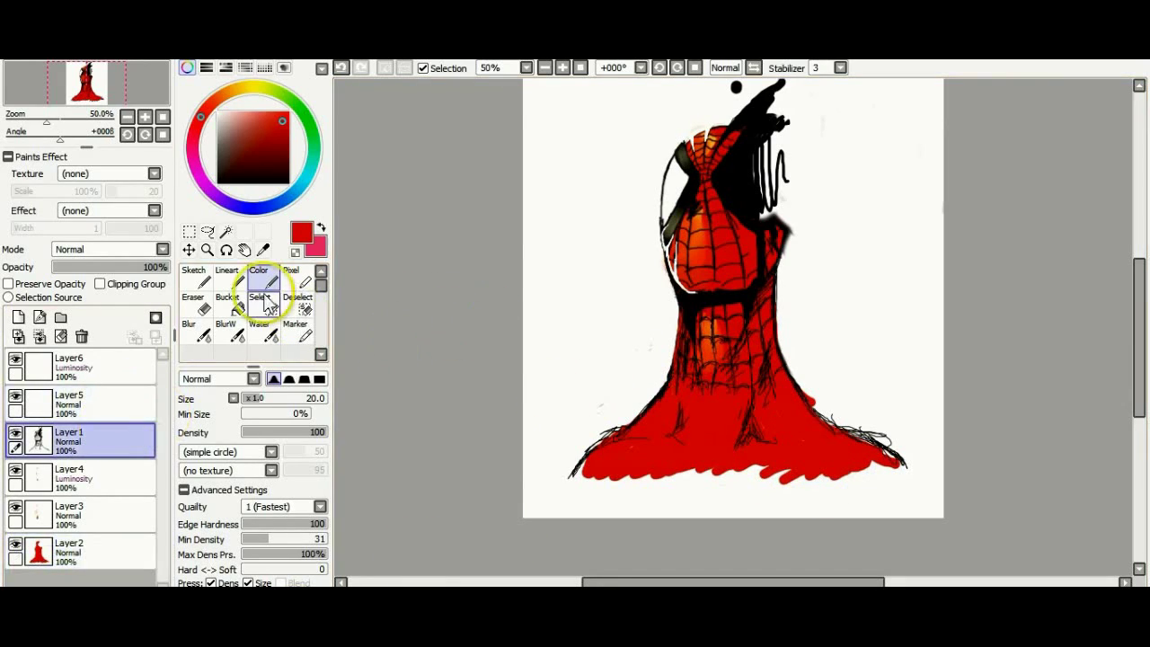
{"action": "left_click", "coordinate": [226, 277]}
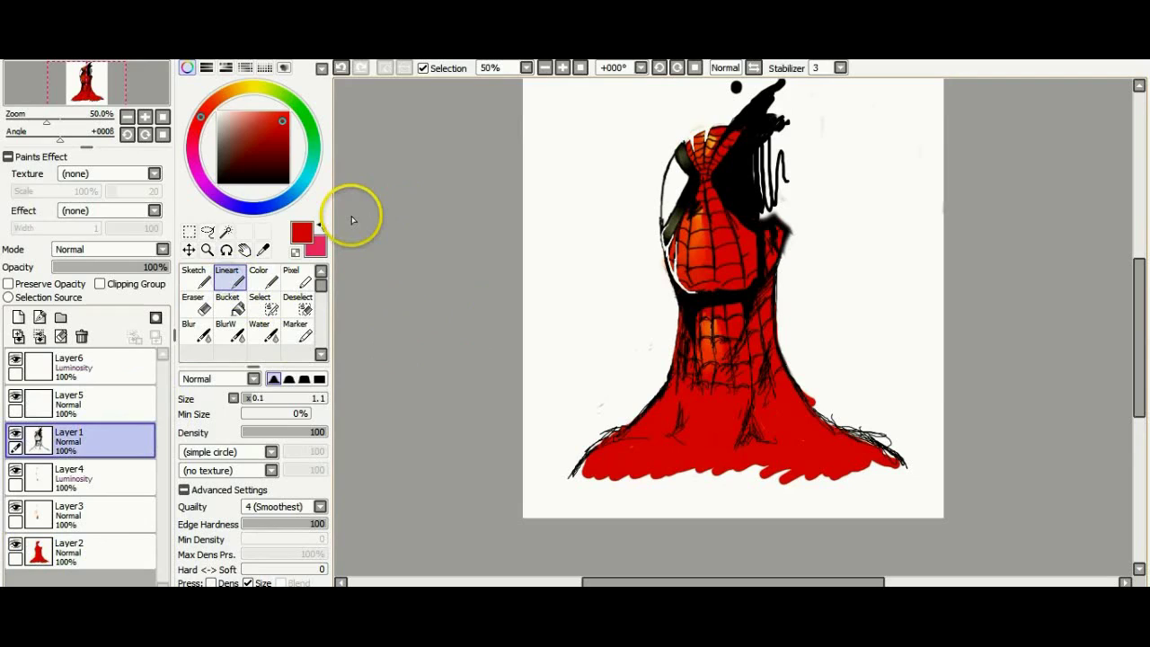
{"action": "left_click", "coordinate": [288, 183]}
{"action": "left_click_drag", "start_coordinate": [787, 370], "coordinate": [843, 432]}
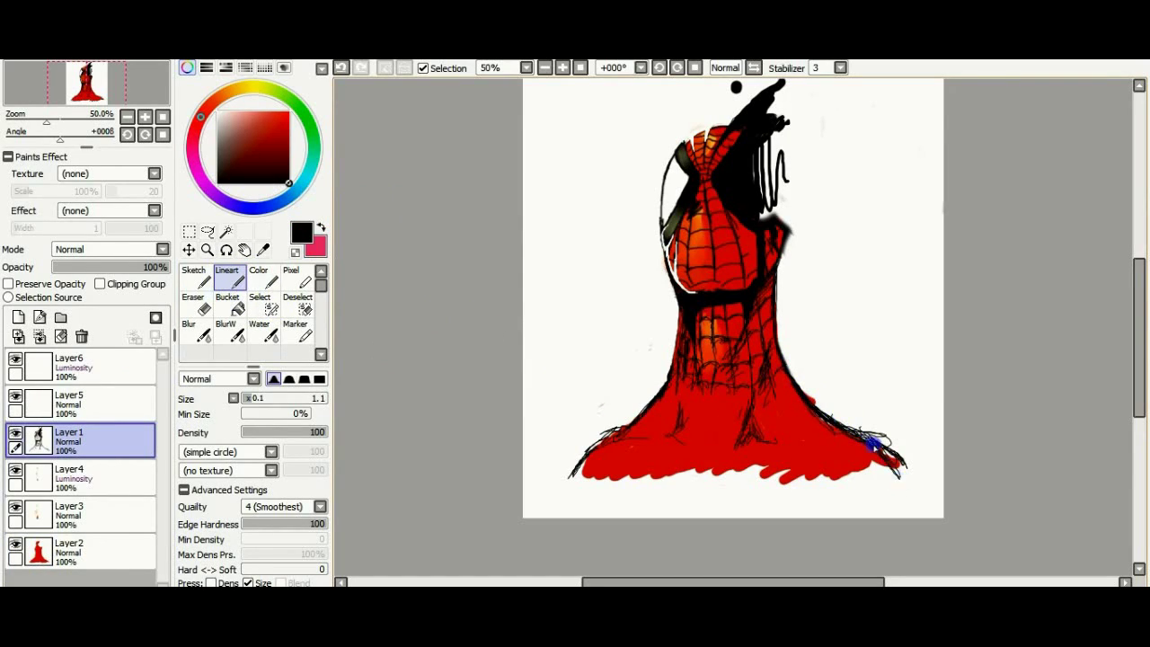
Erase the stray sketch lines along both shoulders on Layer1 with the Eraser at size 12.
{"action": "left_click", "coordinate": [198, 304]}
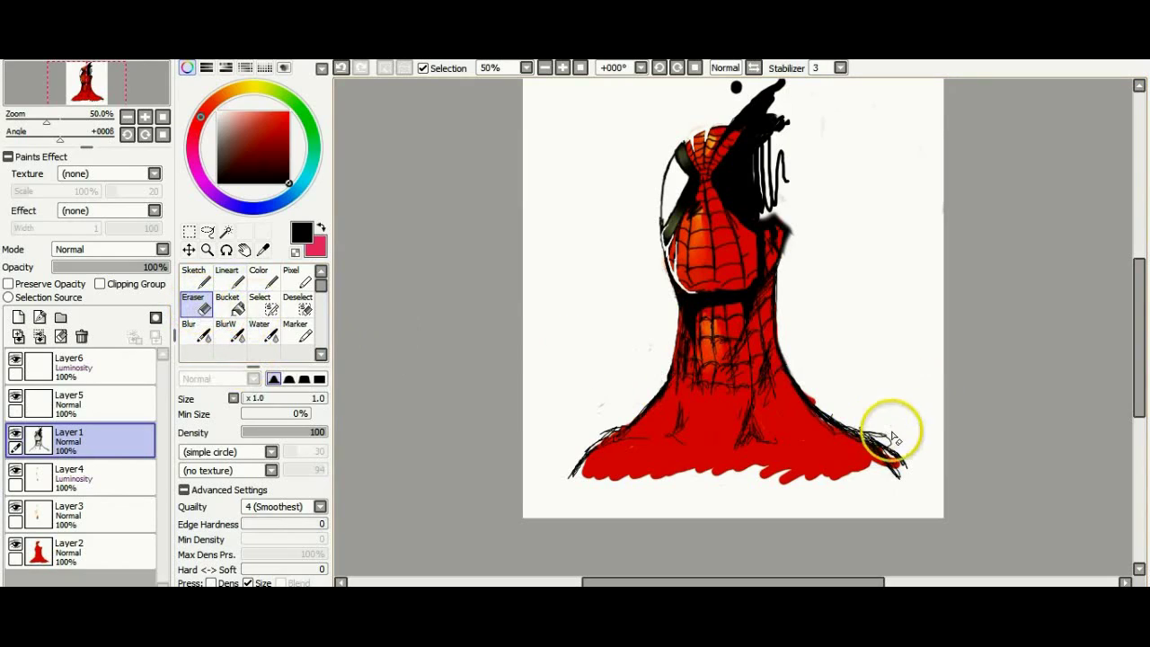
{"action": "left_click_drag", "start_coordinate": [252, 398], "coordinate": [312, 398]}
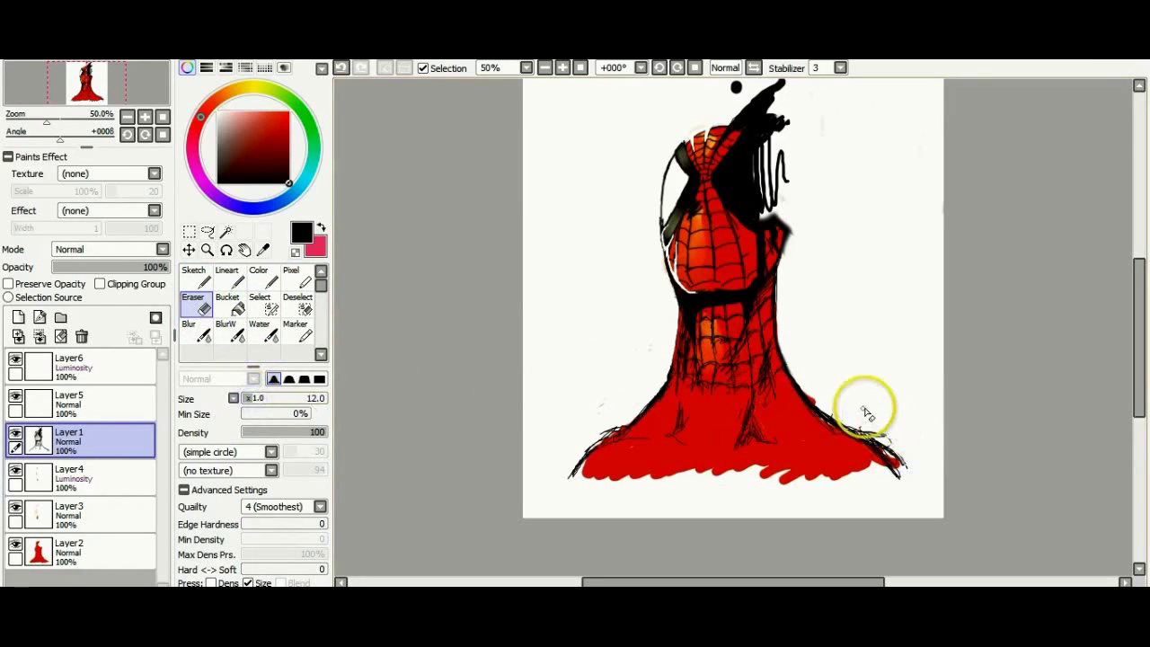
{"action": "mouse_move", "coordinate": [893, 452]}
{"action": "left_mouse_down"}
{"action": "mouse_move", "coordinate": [853, 424]}
{"action": "mouse_move", "coordinate": [863, 432]}
{"action": "left_mouse_up"}
{"action": "left_click_drag", "start_coordinate": [618, 418], "coordinate": [612, 417]}
Draw thin black web lines fanning down from the neck across the red shoulders with the Lineart brush.
{"action": "left_click", "coordinate": [226, 278]}
{"action": "mouse_move", "coordinate": [711, 379]}
{"action": "left_mouse_down"}
{"action": "mouse_move", "coordinate": [703, 417]}
{"action": "mouse_move", "coordinate": [697, 391]}
{"action": "mouse_move", "coordinate": [677, 467]}
{"action": "left_mouse_up"}
{"action": "mouse_move", "coordinate": [683, 379]}
{"action": "left_mouse_down"}
{"action": "mouse_move", "coordinate": [669, 431]}
{"action": "mouse_move", "coordinate": [668, 384]}
{"action": "mouse_move", "coordinate": [619, 460]}
{"action": "left_mouse_up"}
{"action": "left_click_drag", "start_coordinate": [730, 388], "coordinate": [734, 461]}
{"action": "left_click_drag", "start_coordinate": [709, 413], "coordinate": [703, 468]}
{"action": "left_click_drag", "start_coordinate": [762, 408], "coordinate": [792, 452]}
{"action": "left_click_drag", "start_coordinate": [790, 392], "coordinate": [828, 461]}
{"action": "left_click_drag", "start_coordinate": [797, 401], "coordinate": [862, 480]}
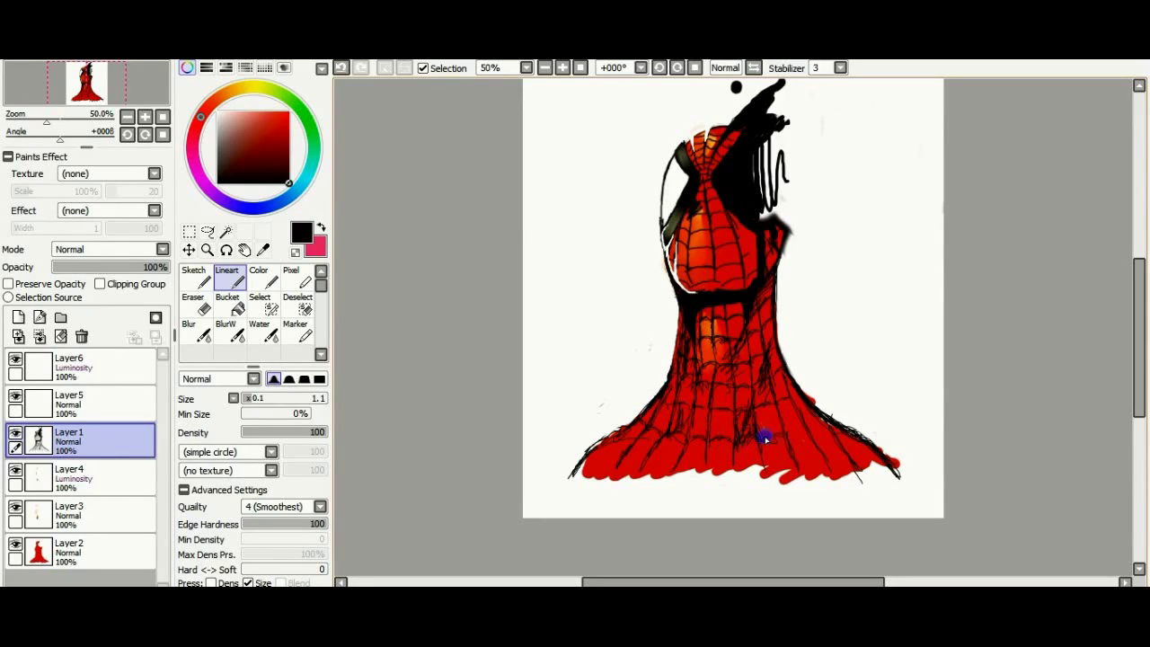
Add curved crosswise web lines between the downward web lines across the shoulders and along the lower edge.
{"action": "left_click_drag", "start_coordinate": [628, 451], "coordinate": [613, 436]}
{"action": "left_click_drag", "start_coordinate": [689, 463], "coordinate": [732, 474]}
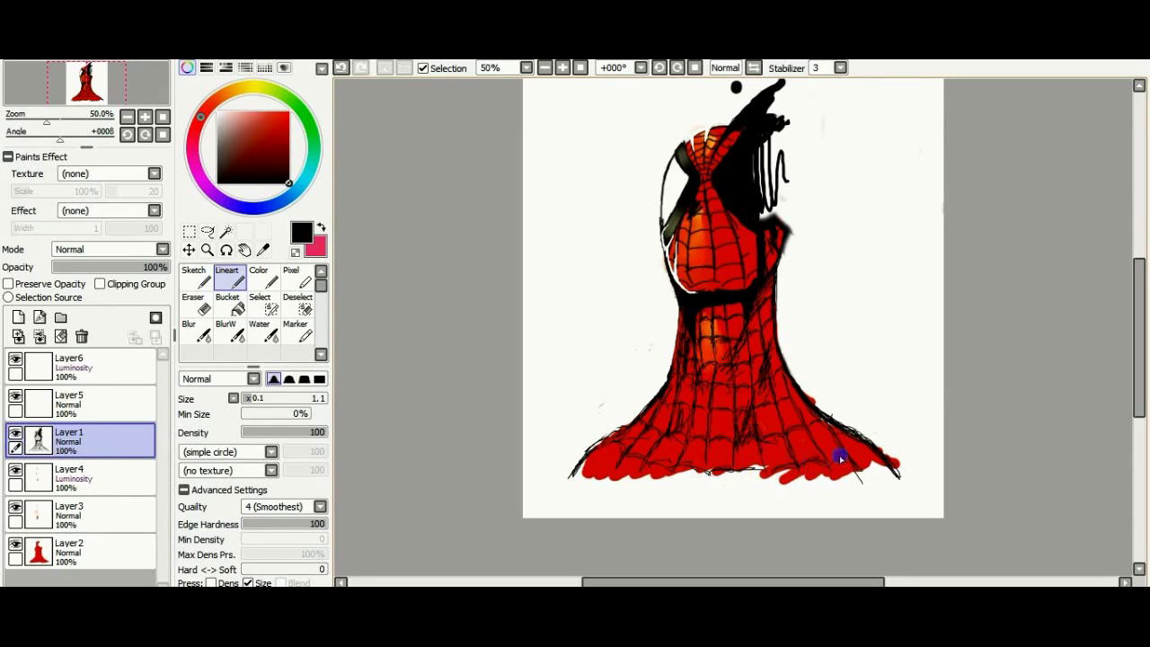
{"action": "left_click_drag", "start_coordinate": [588, 463], "coordinate": [630, 481]}
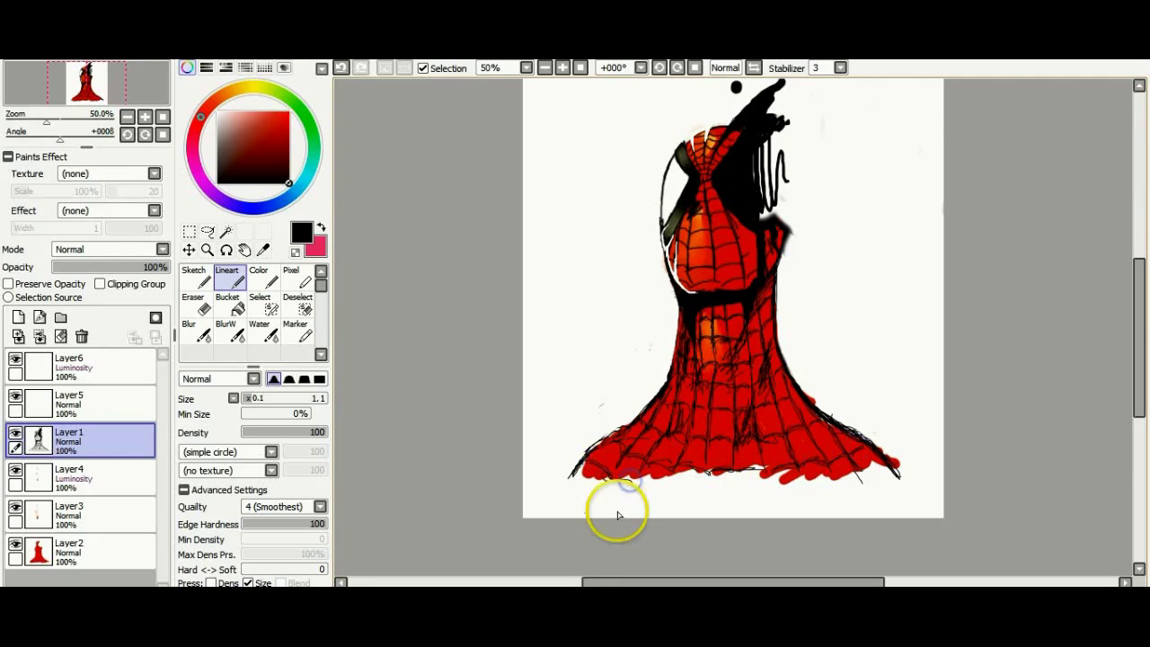
Paint thick black outlines along both shoulders with the Color brush at size 20.
{"action": "left_click", "coordinate": [258, 277]}
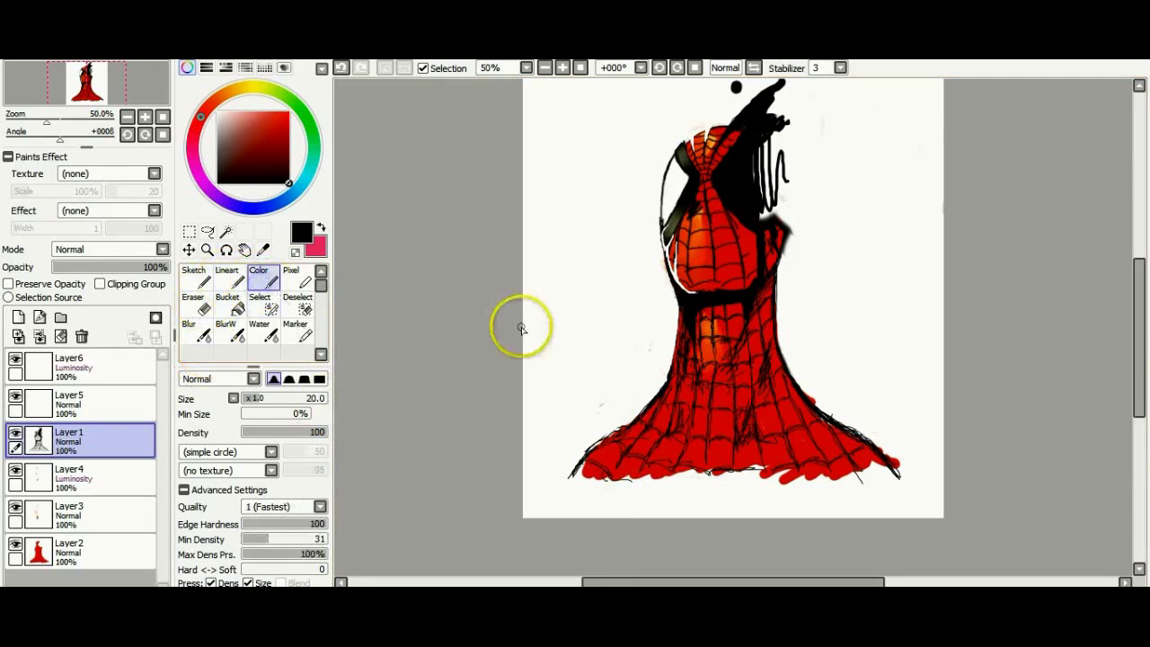
{"action": "left_click_drag", "start_coordinate": [627, 402], "coordinate": [638, 415]}
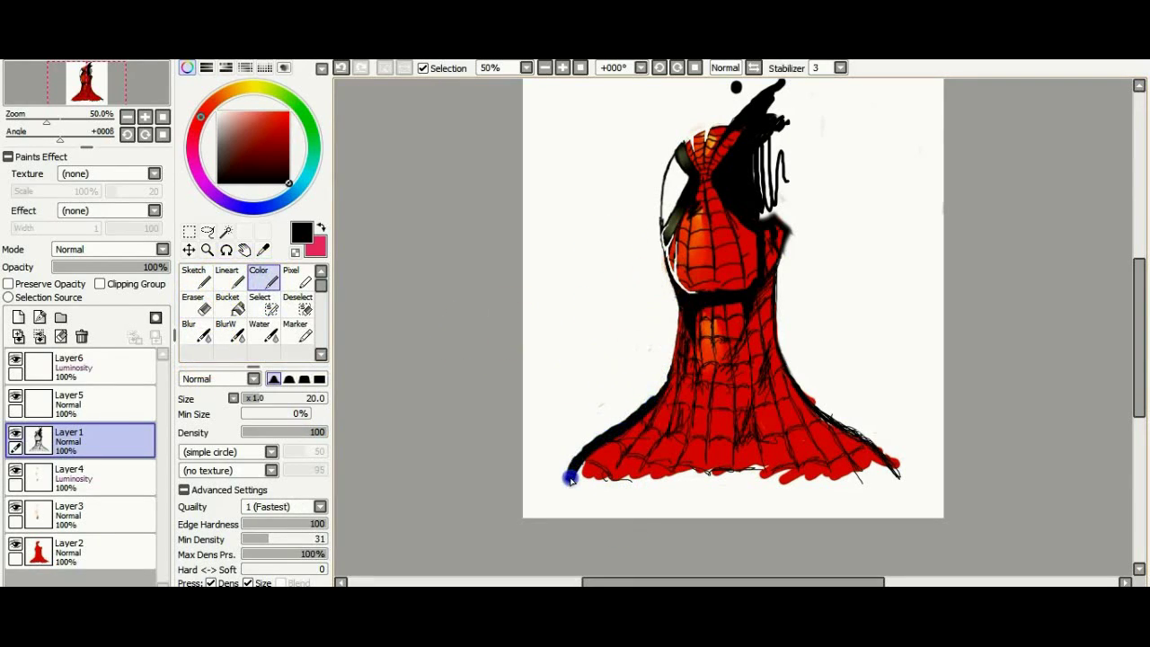
{"action": "left_click_drag", "start_coordinate": [802, 399], "coordinate": [814, 406]}
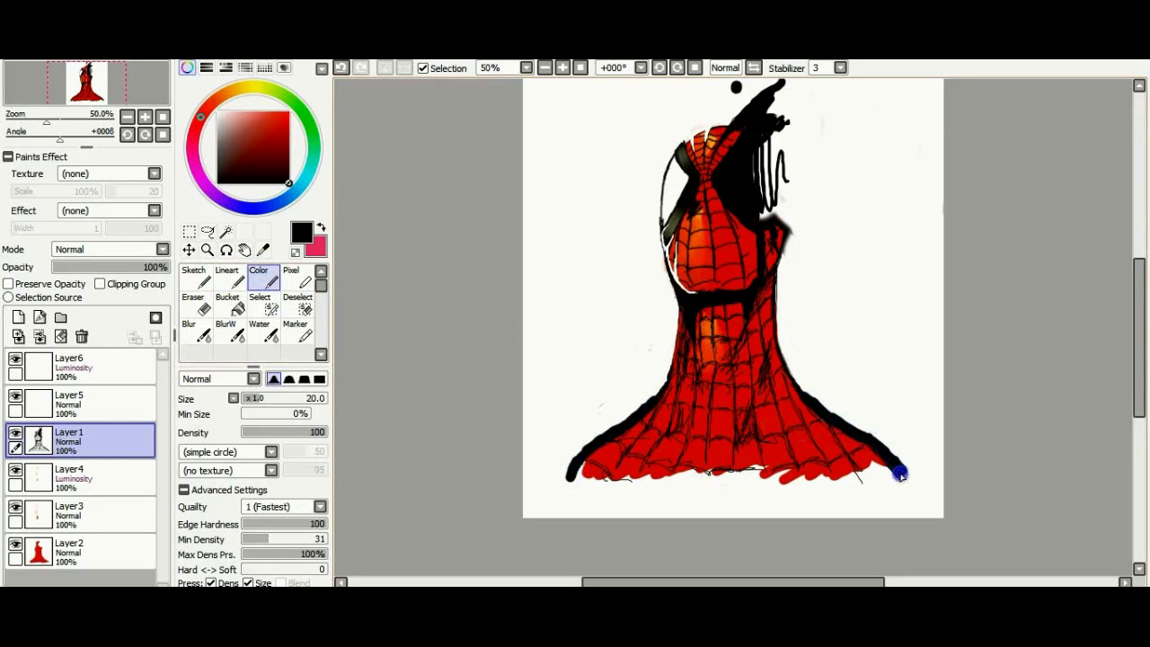
Trim the outer edge of the thick right shoulder outline with the Eraser.
{"action": "left_click", "coordinate": [197, 306]}
{"action": "left_click", "coordinate": [800, 380]}
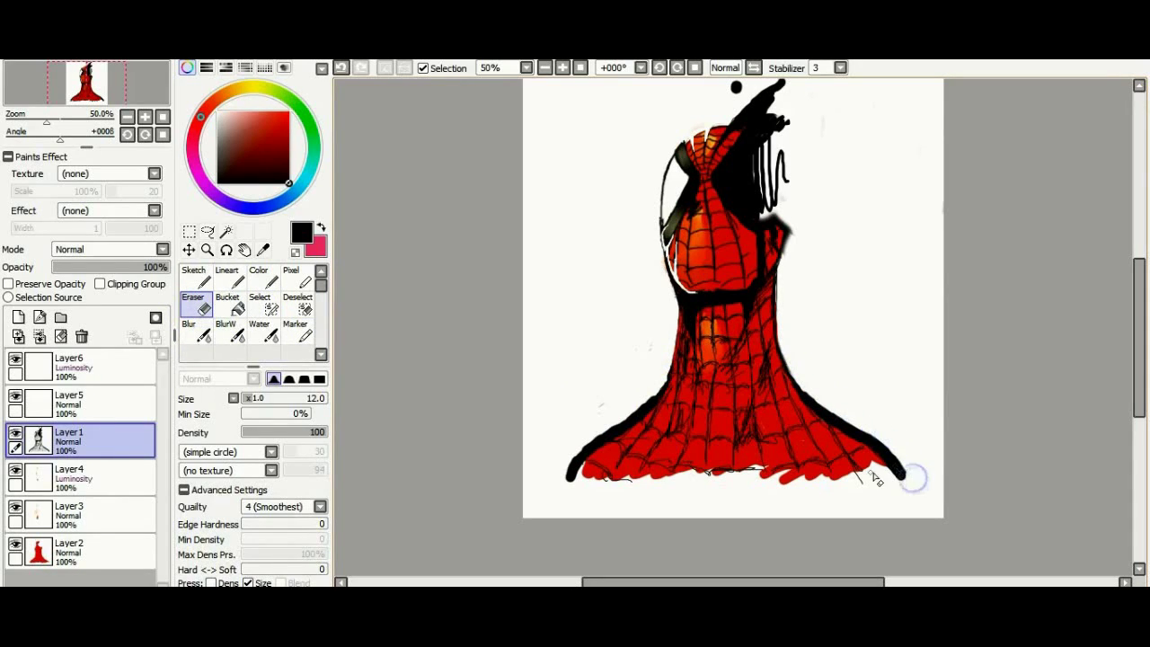
{"action": "left_click", "coordinate": [562, 68]}
{"action": "left_click", "coordinate": [546, 69]}
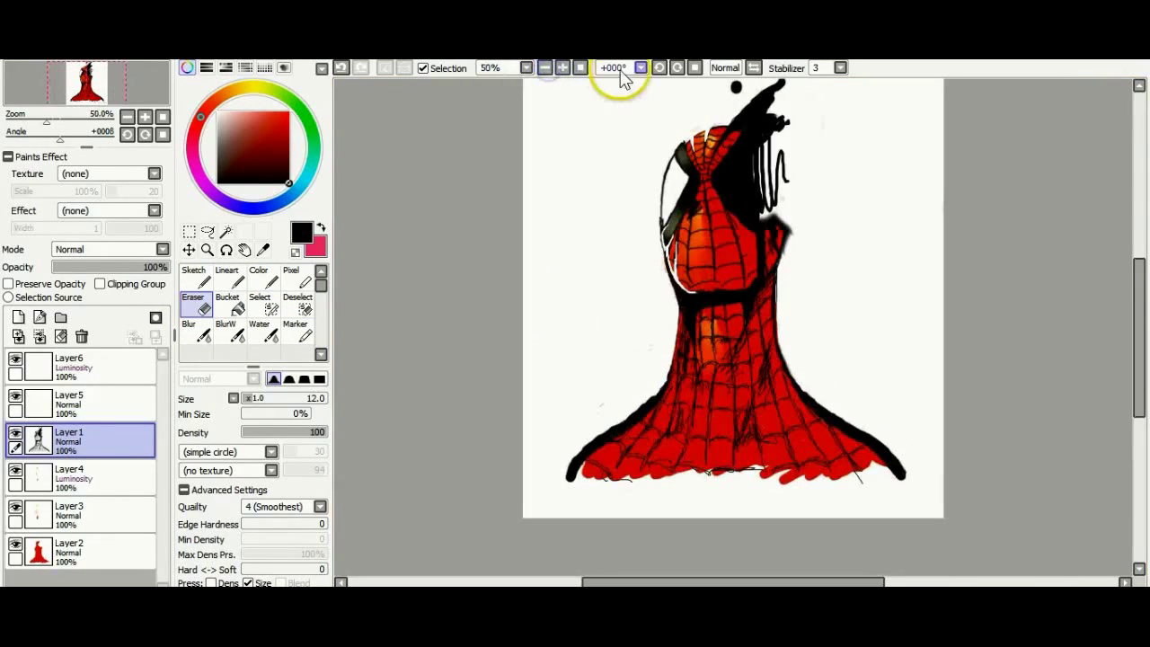
Fill the scribbled area on the right side of the head with solid black using the Color brush.
{"action": "left_click", "coordinate": [259, 279]}
{"action": "mouse_move", "coordinate": [739, 159]}
{"action": "left_mouse_down"}
{"action": "mouse_move", "coordinate": [763, 216]}
{"action": "mouse_move", "coordinate": [769, 202]}
{"action": "mouse_move", "coordinate": [784, 218]}
{"action": "mouse_move", "coordinate": [754, 167]}
{"action": "mouse_move", "coordinate": [764, 141]}
{"action": "mouse_move", "coordinate": [776, 198]}
{"action": "mouse_move", "coordinate": [781, 162]}
{"action": "left_mouse_up"}
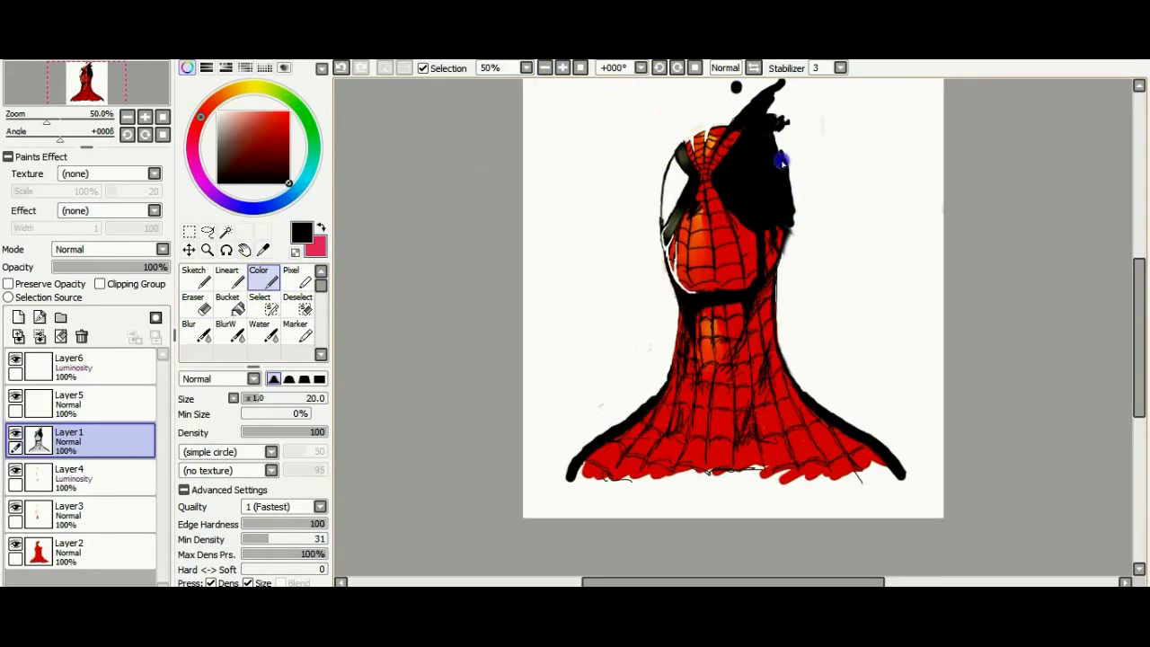
Extend the black smoke shape outward from the right side of the head, with ragged edges and loose spots, using the Color brush.
{"action": "left_click", "coordinate": [545, 67]}
{"action": "left_click", "coordinate": [562, 68]}
{"action": "left_click", "coordinate": [269, 280]}
{"action": "left_click_drag", "start_coordinate": [795, 230], "coordinate": [813, 232]}
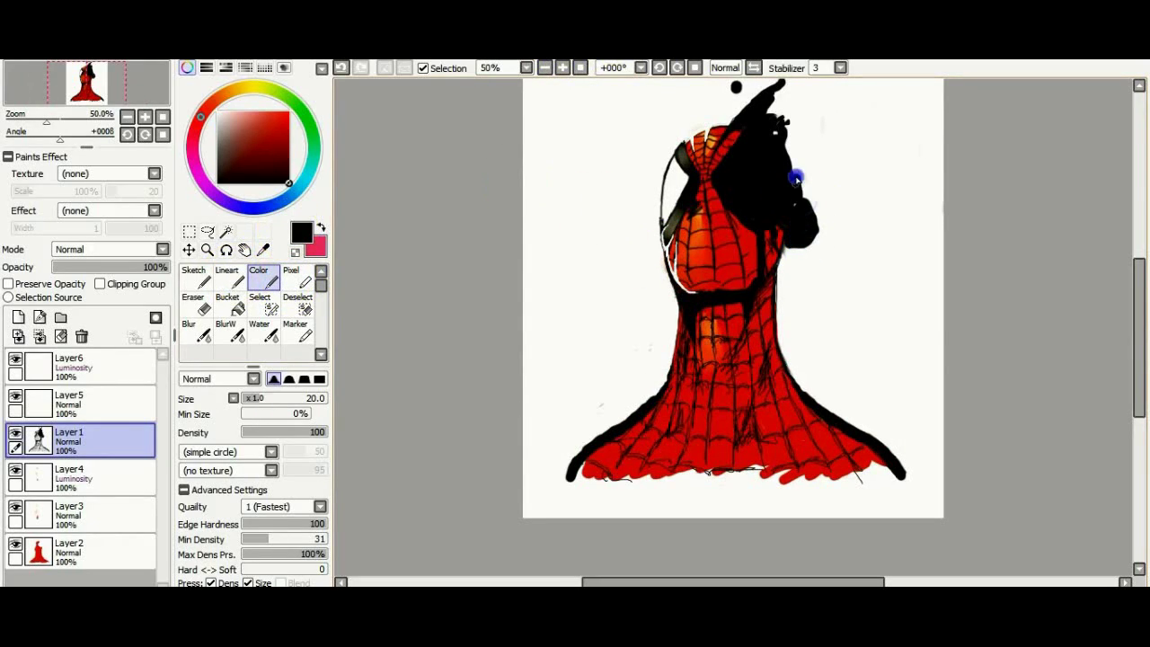
{"action": "mouse_move", "coordinate": [794, 116]}
{"action": "left_mouse_down"}
{"action": "mouse_move", "coordinate": [819, 210]}
{"action": "mouse_move", "coordinate": [842, 127]}
{"action": "mouse_move", "coordinate": [831, 121]}
{"action": "mouse_move", "coordinate": [822, 193]}
{"action": "mouse_move", "coordinate": [839, 246]}
{"action": "mouse_move", "coordinate": [852, 213]}
{"action": "mouse_move", "coordinate": [863, 233]}
{"action": "mouse_move", "coordinate": [853, 175]}
{"action": "mouse_move", "coordinate": [862, 214]}
{"action": "mouse_move", "coordinate": [836, 195]}
{"action": "mouse_move", "coordinate": [858, 133]}
{"action": "mouse_move", "coordinate": [844, 95]}
{"action": "left_mouse_up"}
{"action": "left_click_drag", "start_coordinate": [844, 245], "coordinate": [864, 267]}
{"action": "left_click", "coordinate": [868, 300]}
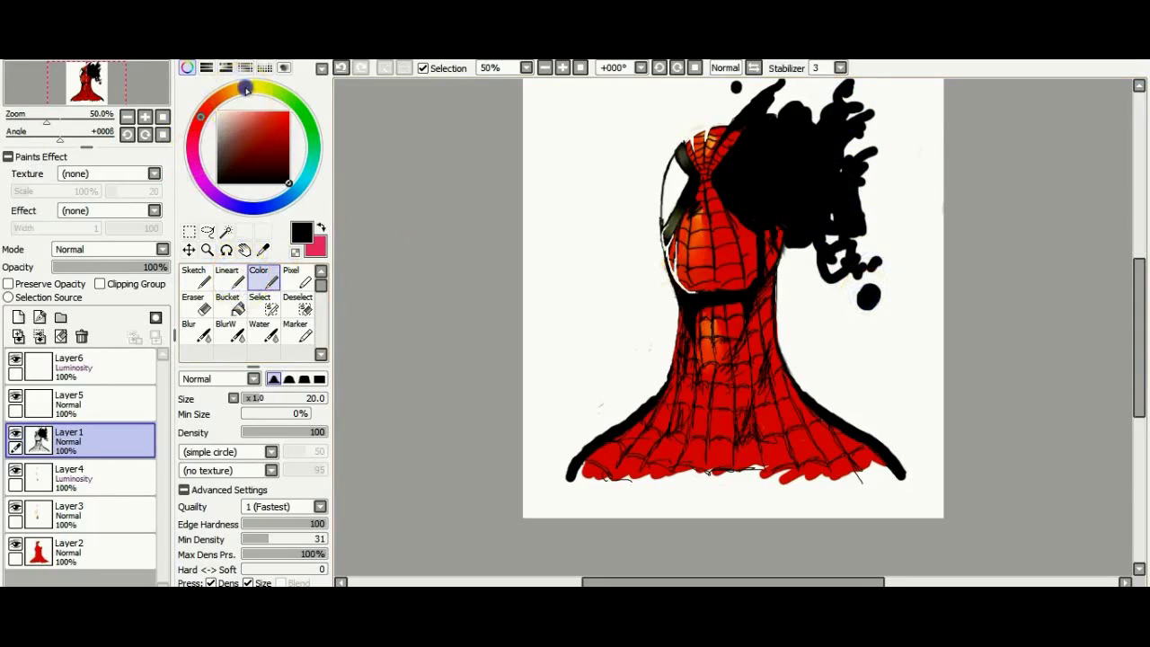
Paint solid orange from the ragged edge of the black shape to the right edge of the canvas on Layer1.
{"action": "left_click_drag", "start_coordinate": [245, 88], "coordinate": [253, 88]}
{"action": "left_click", "coordinate": [282, 111]}
{"action": "left_click", "coordinate": [231, 91]}
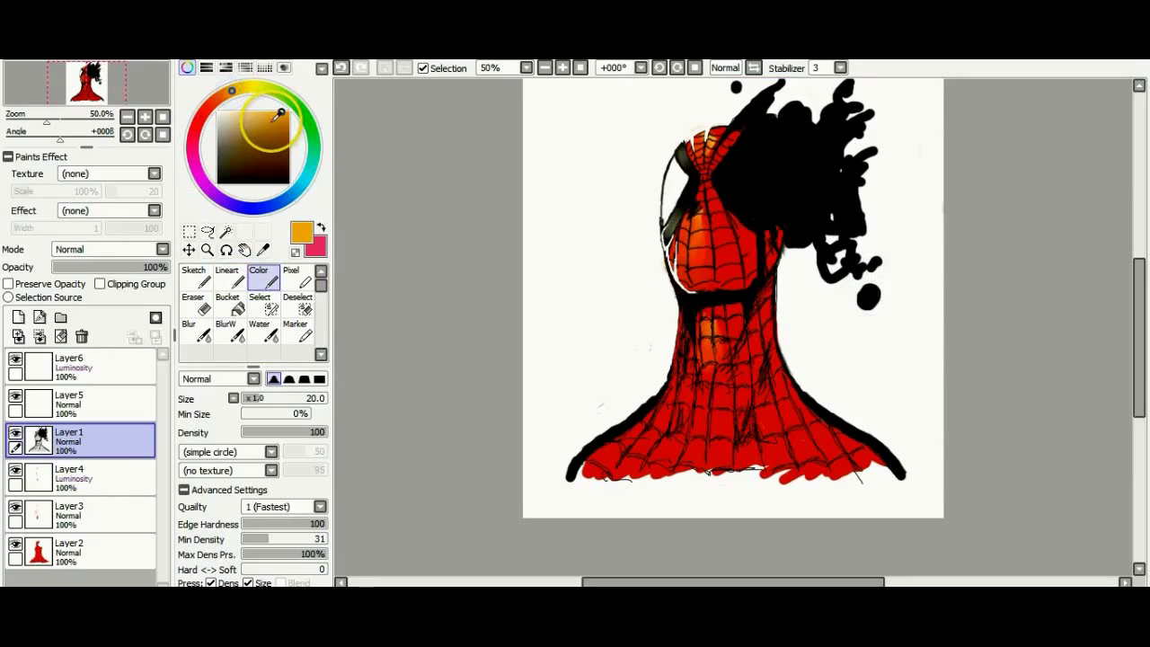
{"action": "mouse_move", "coordinate": [852, 136]}
{"action": "left_mouse_down"}
{"action": "mouse_move", "coordinate": [876, 157]}
{"action": "mouse_move", "coordinate": [867, 202]}
{"action": "mouse_move", "coordinate": [843, 228]}
{"action": "mouse_move", "coordinate": [834, 222]}
{"action": "mouse_move", "coordinate": [836, 259]}
{"action": "mouse_move", "coordinate": [850, 244]}
{"action": "mouse_move", "coordinate": [870, 250]}
{"action": "mouse_move", "coordinate": [893, 131]}
{"action": "mouse_move", "coordinate": [878, 133]}
{"action": "mouse_move", "coordinate": [880, 113]}
{"action": "mouse_move", "coordinate": [859, 99]}
{"action": "mouse_move", "coordinate": [887, 84]}
{"action": "left_mouse_up"}
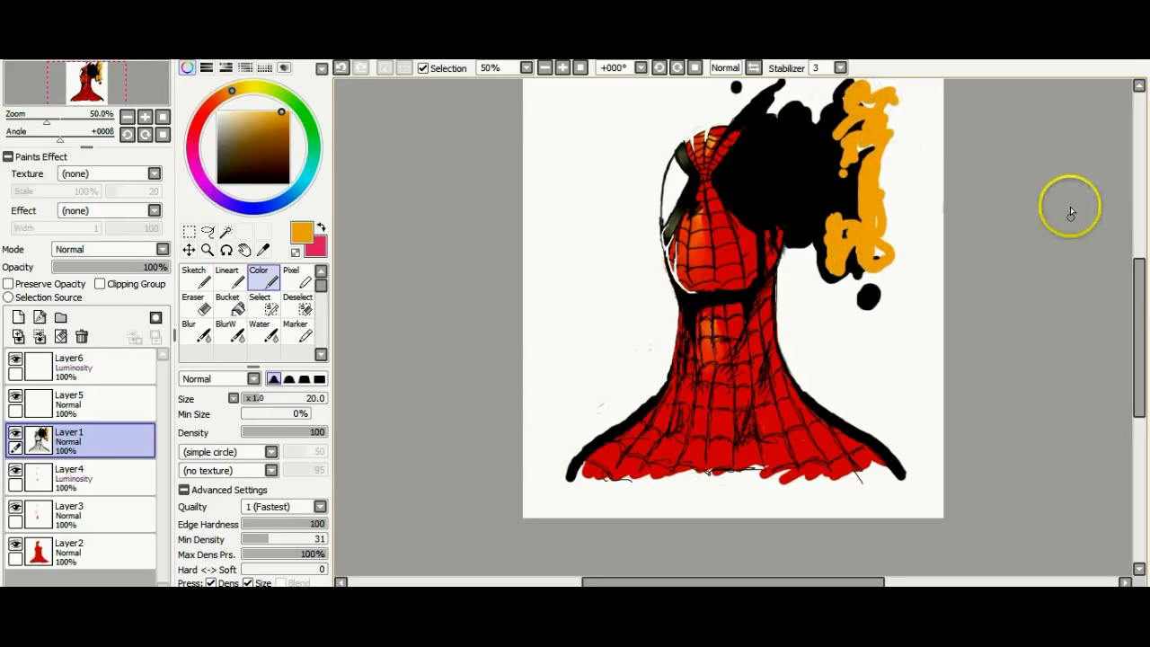
{"action": "left_click_drag", "start_coordinate": [1142, 283], "coordinate": [1142, 269]}
{"action": "mouse_move", "coordinate": [872, 148]}
{"action": "left_mouse_down"}
{"action": "mouse_move", "coordinate": [859, 123]}
{"action": "mouse_move", "coordinate": [892, 119]}
{"action": "mouse_move", "coordinate": [873, 135]}
{"action": "mouse_move", "coordinate": [927, 113]}
{"action": "mouse_move", "coordinate": [902, 192]}
{"action": "mouse_move", "coordinate": [937, 153]}
{"action": "mouse_move", "coordinate": [938, 205]}
{"action": "mouse_move", "coordinate": [902, 147]}
{"action": "mouse_move", "coordinate": [894, 213]}
{"action": "mouse_move", "coordinate": [888, 190]}
{"action": "mouse_move", "coordinate": [913, 197]}
{"action": "mouse_move", "coordinate": [879, 286]}
{"action": "mouse_move", "coordinate": [919, 267]}
{"action": "mouse_move", "coordinate": [905, 306]}
{"action": "mouse_move", "coordinate": [921, 319]}
{"action": "mouse_move", "coordinate": [887, 296]}
{"action": "mouse_move", "coordinate": [928, 289]}
{"action": "mouse_move", "coordinate": [921, 243]}
{"action": "mouse_move", "coordinate": [940, 249]}
{"action": "mouse_move", "coordinate": [934, 328]}
{"action": "left_mouse_up"}
Paint lighter orange patches over the orange area on Layer5 with the Color brush.
{"action": "left_click", "coordinate": [263, 110]}
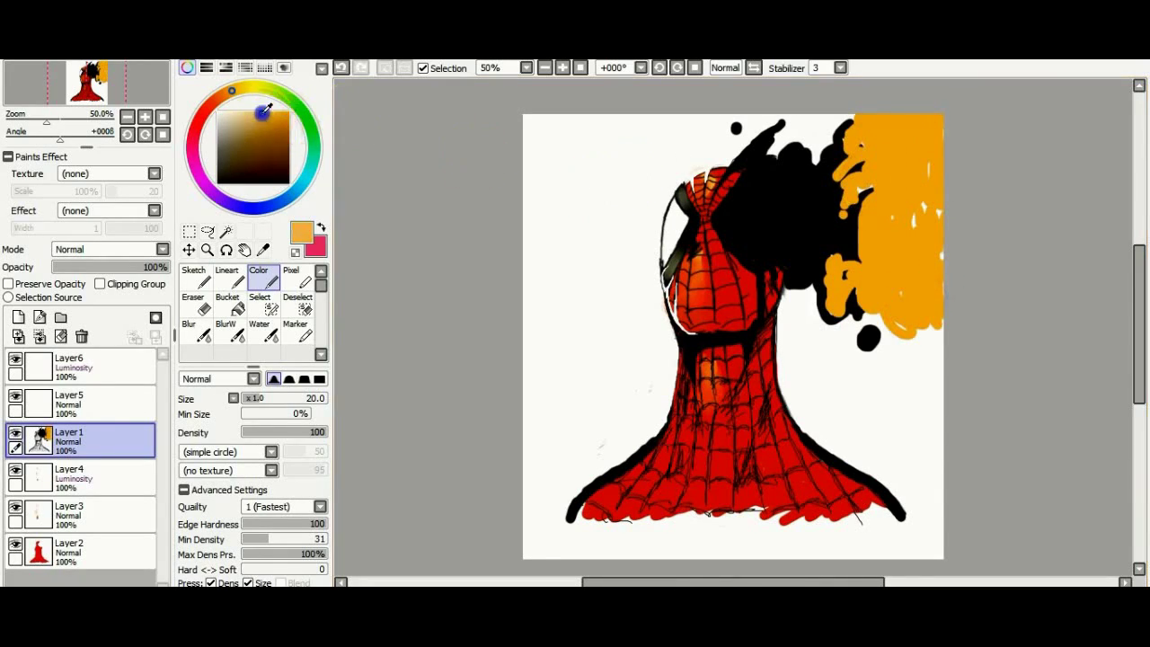
{"action": "left_click", "coordinate": [117, 405]}
{"action": "mouse_move", "coordinate": [892, 122]}
{"action": "left_mouse_down"}
{"action": "mouse_move", "coordinate": [923, 131]}
{"action": "mouse_move", "coordinate": [931, 163]}
{"action": "mouse_move", "coordinate": [896, 176]}
{"action": "mouse_move", "coordinate": [916, 201]}
{"action": "left_mouse_up"}
{"action": "left_click_drag", "start_coordinate": [850, 137], "coordinate": [862, 139]}
{"action": "left_click_drag", "start_coordinate": [880, 177], "coordinate": [892, 214]}
{"action": "key", "text": "ctrl+z"}
{"action": "left_click_drag", "start_coordinate": [929, 165], "coordinate": [931, 158]}
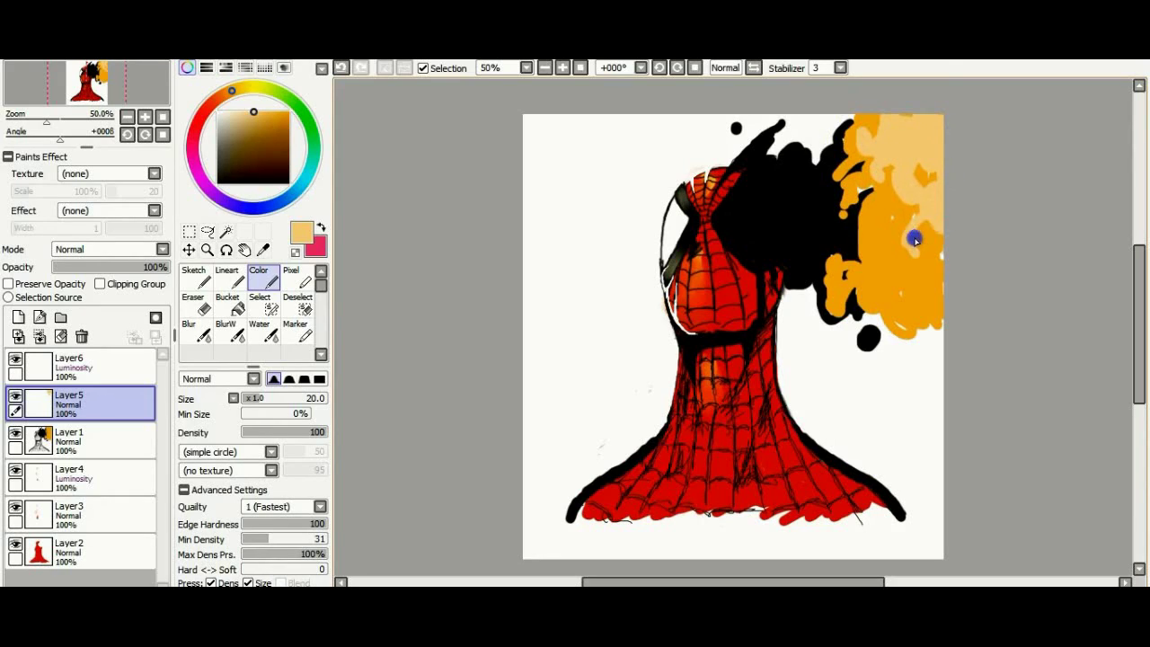
{"action": "left_click_drag", "start_coordinate": [912, 253], "coordinate": [881, 228]}
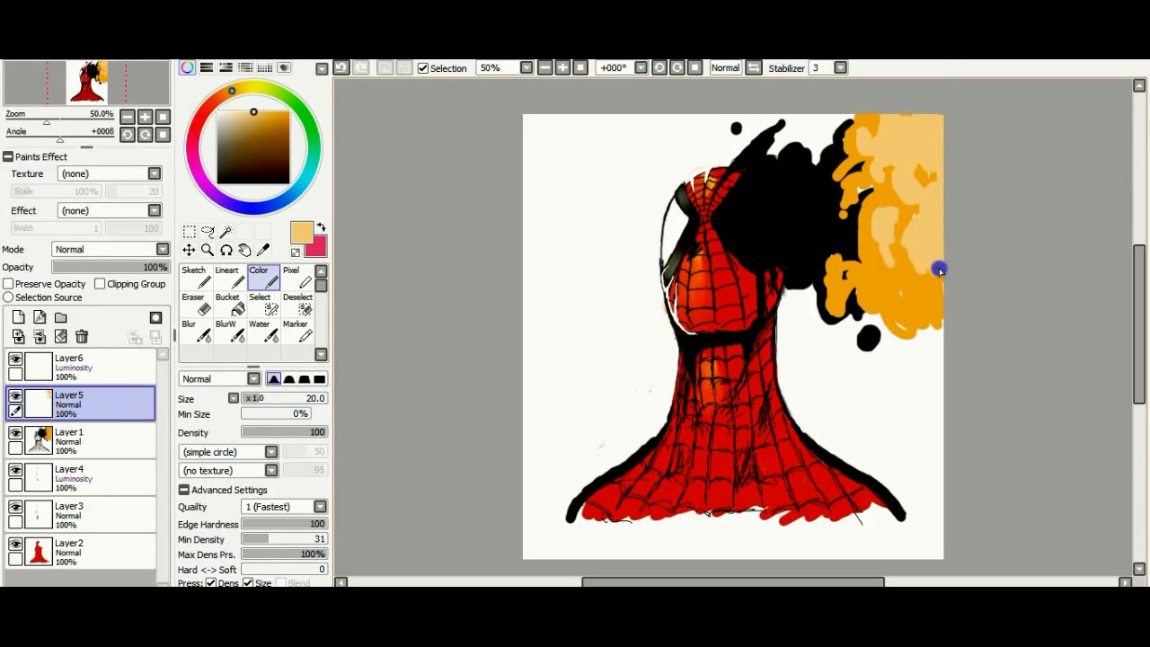
{"action": "left_click_drag", "start_coordinate": [915, 324], "coordinate": [880, 285]}
{"action": "left_click_drag", "start_coordinate": [832, 260], "coordinate": [842, 278]}
Add bright highlight spots across the orange area on the Luminosity layer, Layer6.
{"action": "left_click", "coordinate": [144, 372]}
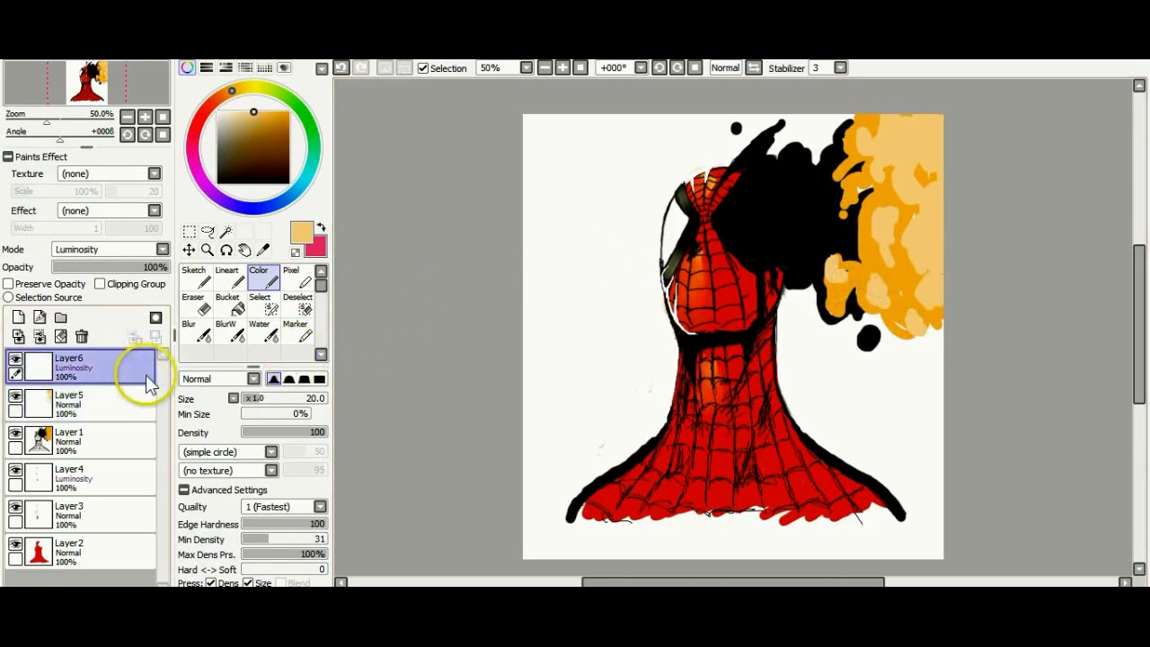
{"action": "mouse_move", "coordinate": [887, 133]}
{"action": "left_mouse_down"}
{"action": "mouse_move", "coordinate": [942, 111]}
{"action": "mouse_move", "coordinate": [927, 115]}
{"action": "left_mouse_up"}
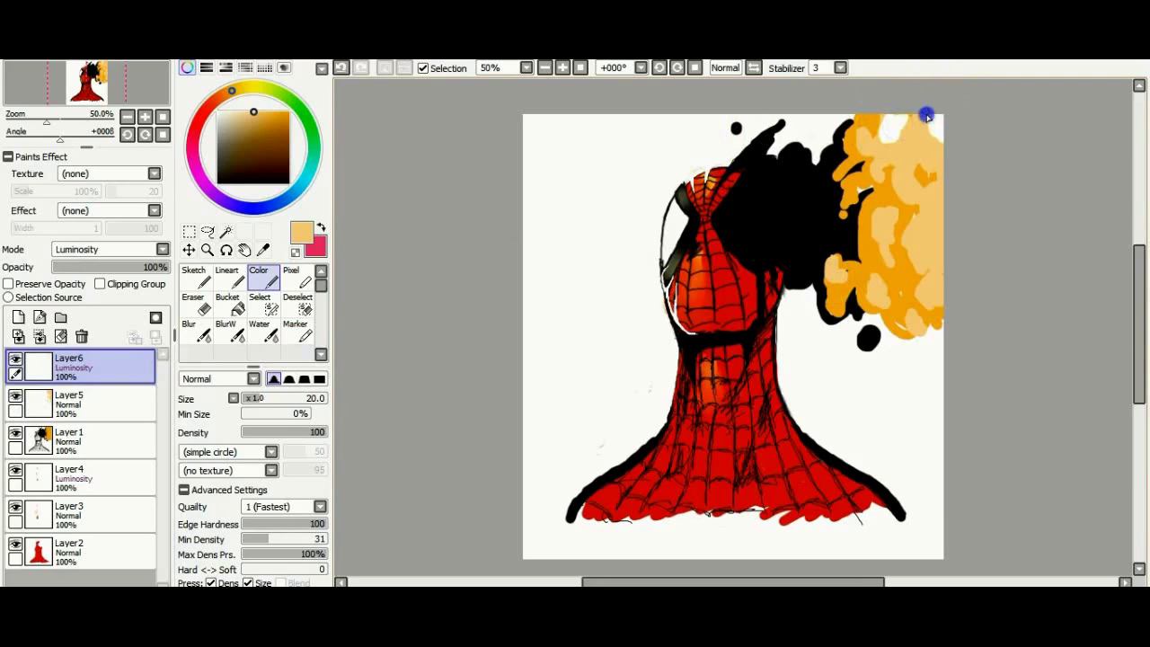
{"action": "left_click_drag", "start_coordinate": [915, 165], "coordinate": [939, 168]}
{"action": "left_click_drag", "start_coordinate": [944, 241], "coordinate": [930, 272]}
{"action": "mouse_move", "coordinate": [889, 214]}
{"action": "left_mouse_down"}
{"action": "mouse_move", "coordinate": [894, 315]}
{"action": "mouse_move", "coordinate": [920, 323]}
{"action": "left_mouse_up"}
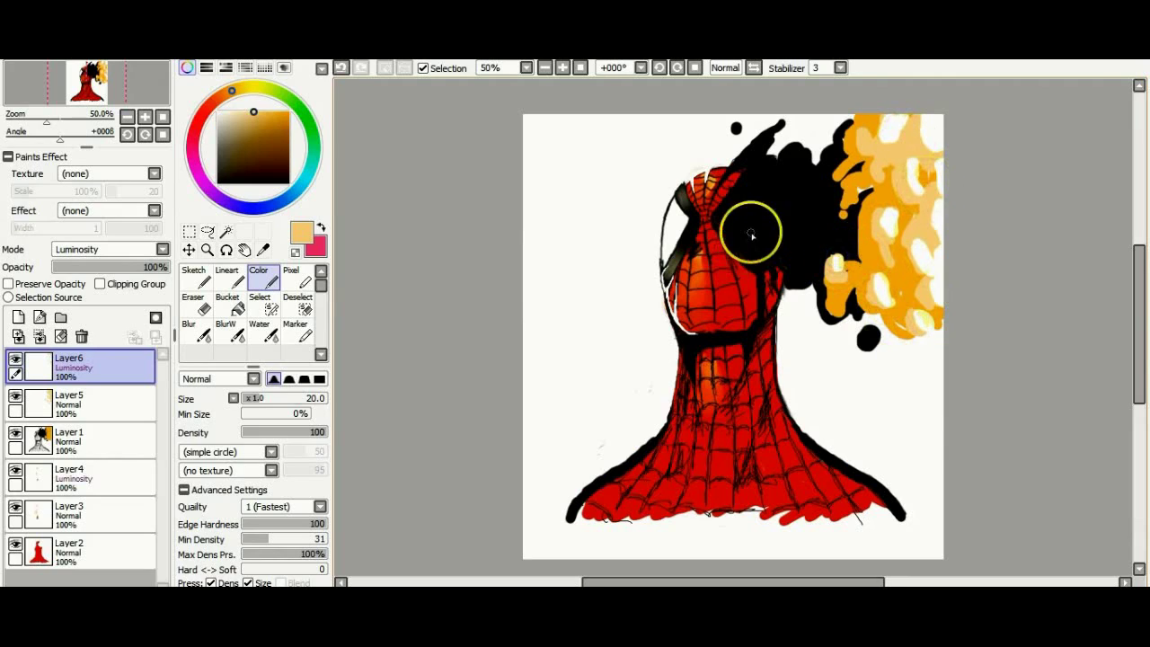
Soften the bright highlights in the orange area on Layer6 with the Blur brush at size 29.
{"action": "left_click", "coordinate": [200, 333]}
{"action": "left_click_drag", "start_coordinate": [255, 396], "coordinate": [266, 400]}
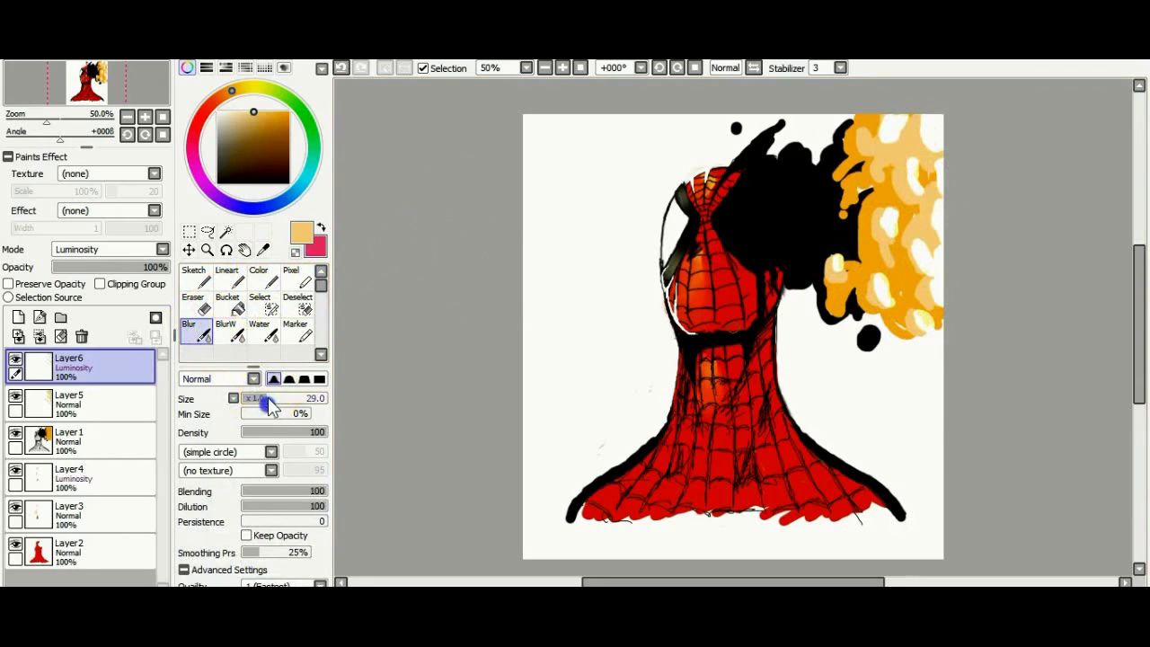
{"action": "left_click_drag", "start_coordinate": [909, 118], "coordinate": [907, 113]}
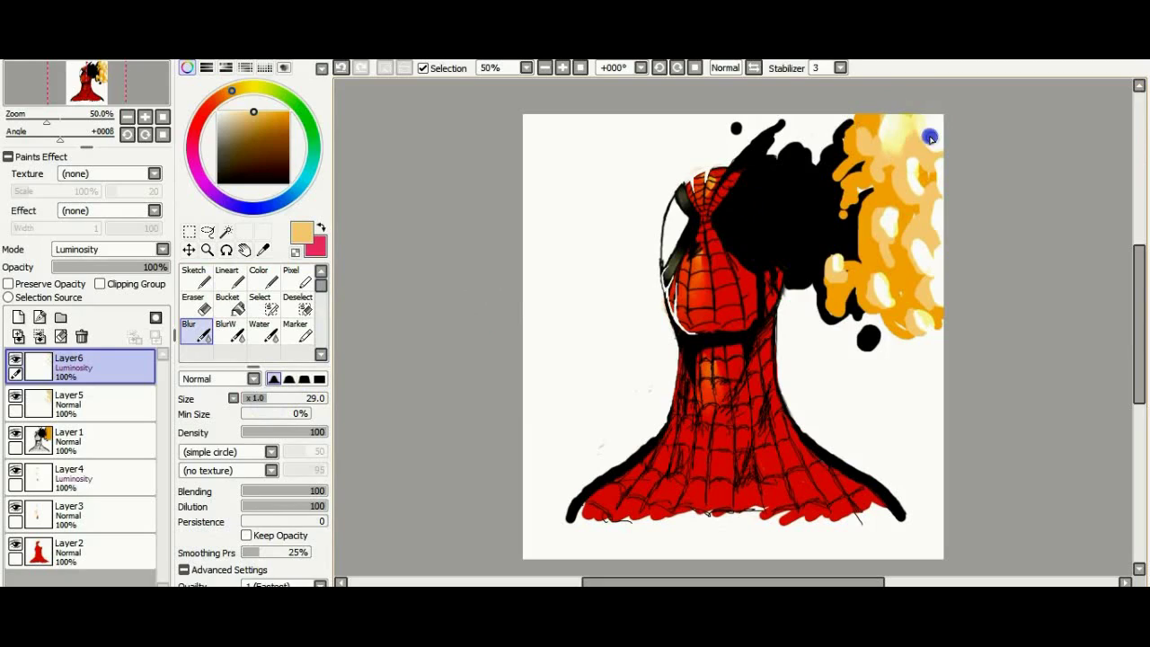
{"action": "mouse_move", "coordinate": [938, 152]}
{"action": "left_mouse_down"}
{"action": "mouse_move", "coordinate": [940, 262]}
{"action": "mouse_move", "coordinate": [926, 242]}
{"action": "mouse_move", "coordinate": [934, 311]}
{"action": "mouse_move", "coordinate": [912, 136]}
{"action": "mouse_move", "coordinate": [918, 212]}
{"action": "mouse_move", "coordinate": [937, 139]}
{"action": "mouse_move", "coordinate": [910, 184]}
{"action": "mouse_move", "coordinate": [899, 166]}
{"action": "mouse_move", "coordinate": [920, 239]}
{"action": "left_mouse_up"}
{"action": "left_click_drag", "start_coordinate": [921, 332], "coordinate": [894, 213]}
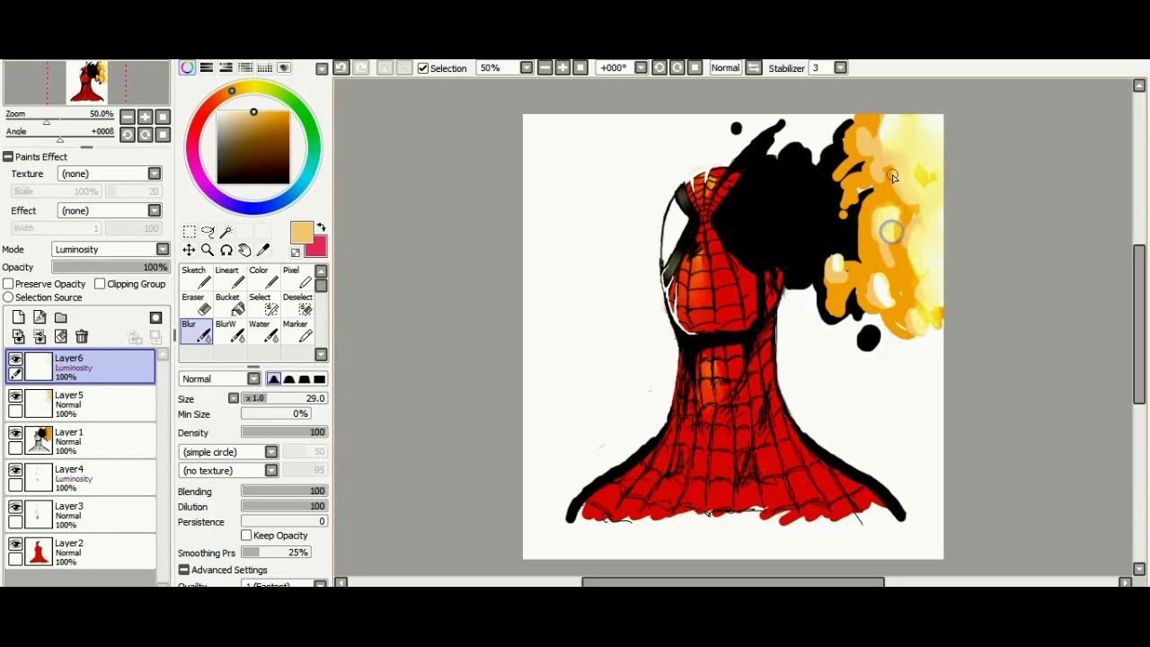
Blend the light orange patches on Layer5 into the surrounding orange with the Blur brush.
{"action": "left_click", "coordinate": [115, 405]}
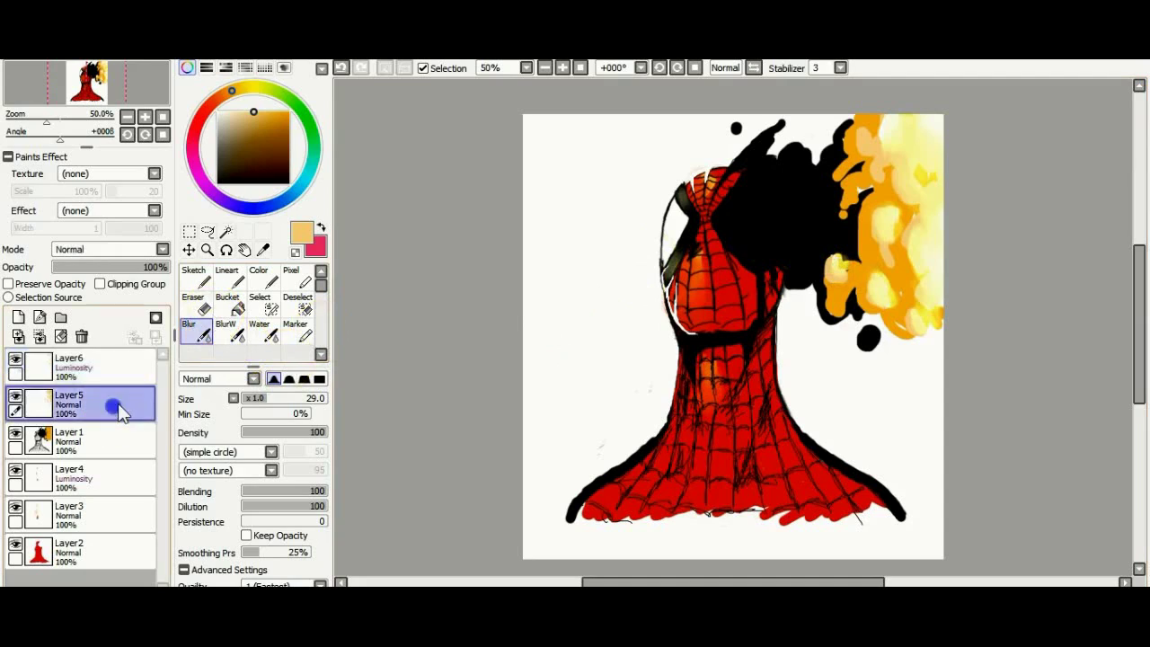
{"action": "left_click_drag", "start_coordinate": [865, 140], "coordinate": [864, 116]}
{"action": "mouse_move", "coordinate": [880, 184]}
{"action": "left_mouse_down"}
{"action": "mouse_move", "coordinate": [898, 218]}
{"action": "mouse_move", "coordinate": [881, 244]}
{"action": "left_mouse_up"}
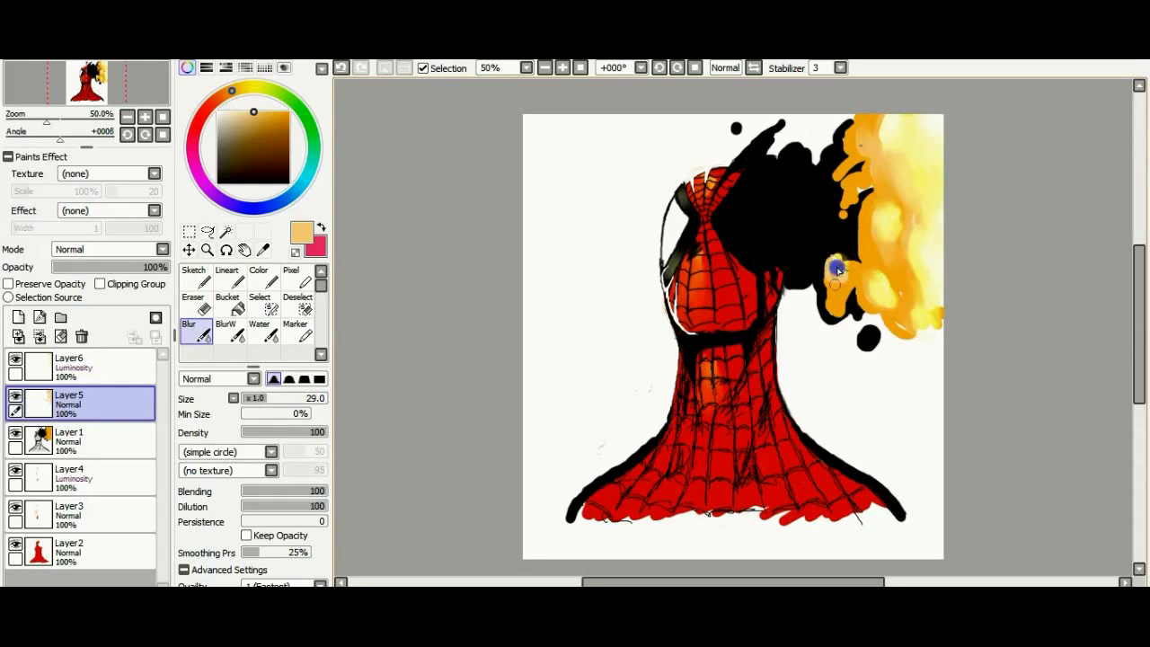
{"action": "left_click_drag", "start_coordinate": [905, 196], "coordinate": [893, 215]}
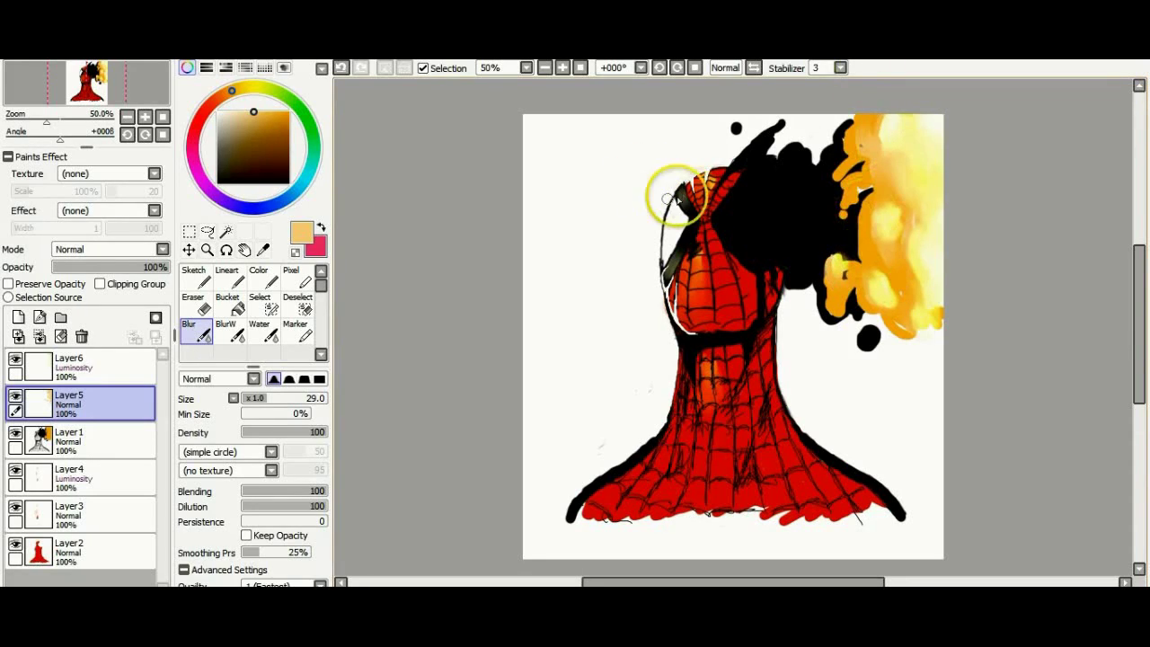
Paint grey patches over the black smoke beside the head on Layer5 with the Color brush.
{"action": "left_click", "coordinate": [217, 137]}
{"action": "left_click", "coordinate": [258, 274]}
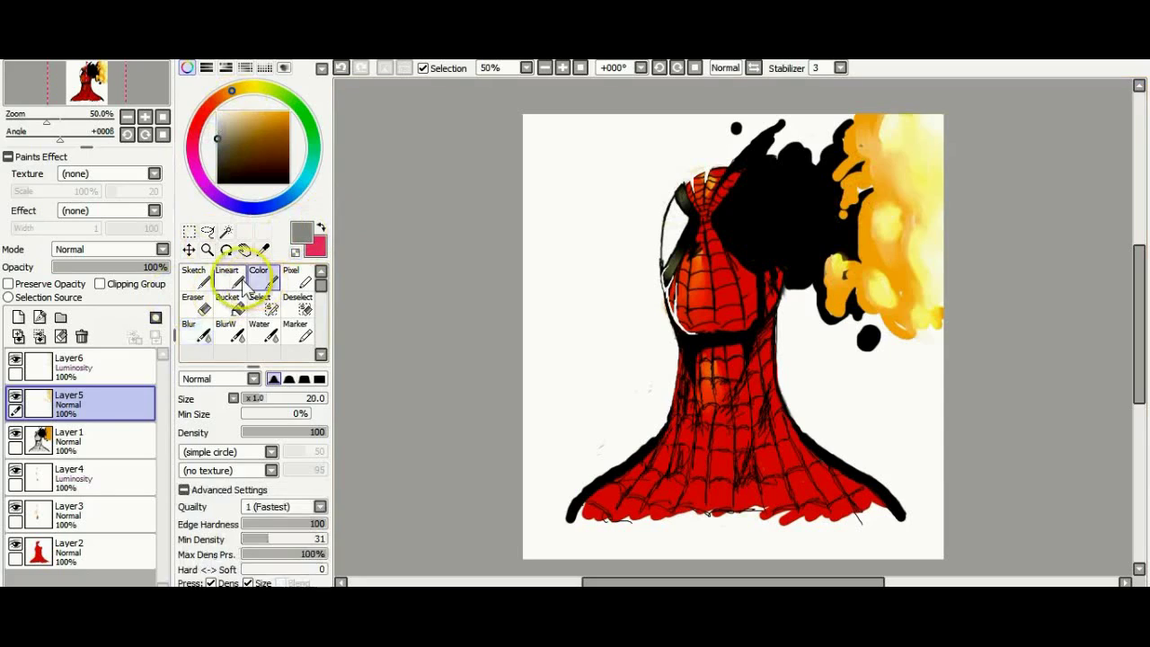
{"action": "mouse_move", "coordinate": [800, 123]}
{"action": "left_mouse_down"}
{"action": "mouse_move", "coordinate": [788, 169]}
{"action": "mouse_move", "coordinate": [813, 178]}
{"action": "mouse_move", "coordinate": [804, 206]}
{"action": "mouse_move", "coordinate": [833, 247]}
{"action": "left_mouse_up"}
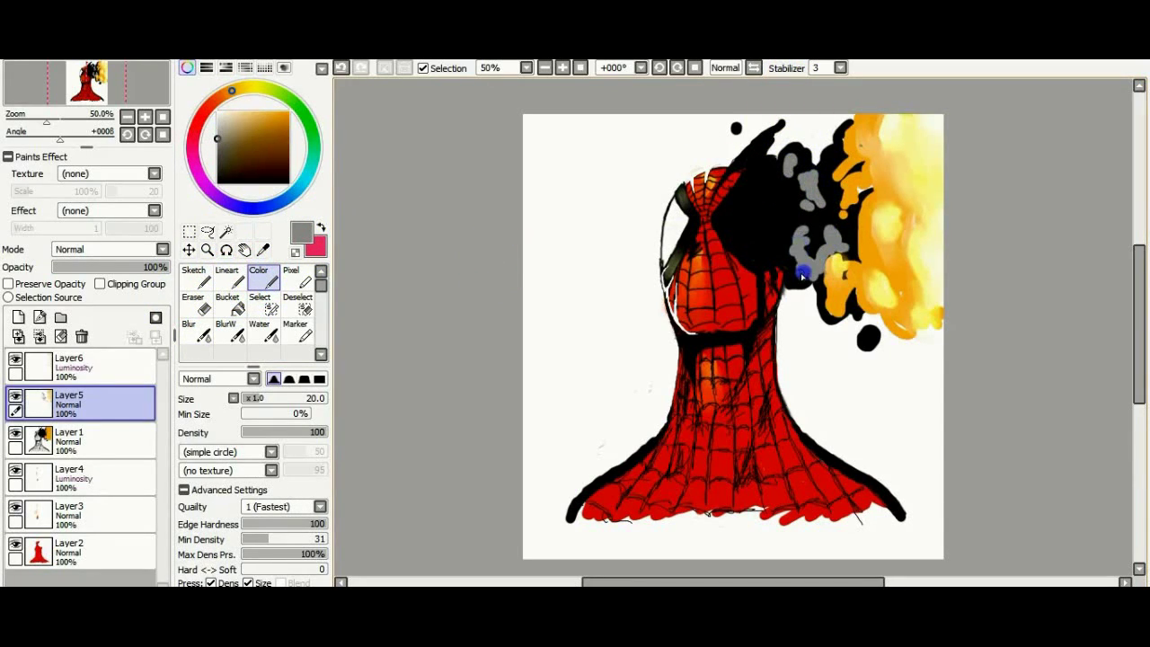
{"action": "left_click_drag", "start_coordinate": [764, 179], "coordinate": [742, 207]}
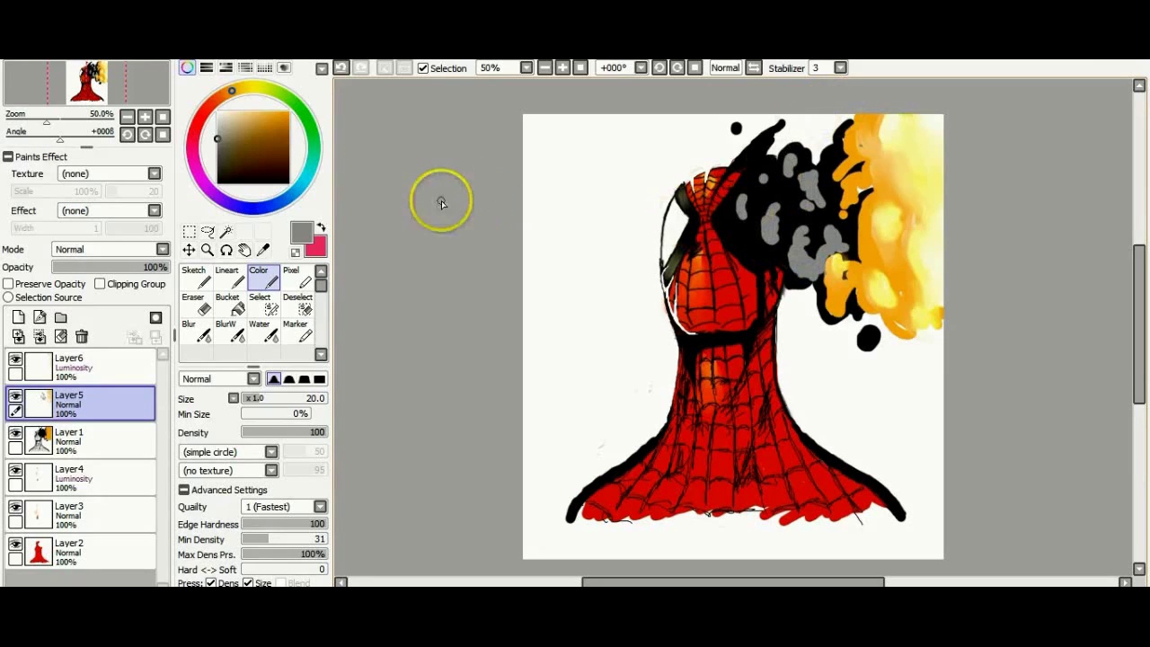
Dab bright highlights onto the grey smoke patches on the Luminosity layer, Layer6.
{"action": "left_click", "coordinate": [115, 360]}
{"action": "left_click", "coordinate": [742, 205]}
{"action": "left_click", "coordinate": [765, 177]}
{"action": "left_click", "coordinate": [792, 160]}
{"action": "mouse_move", "coordinate": [792, 160]}
{"action": "left_mouse_down"}
{"action": "mouse_move", "coordinate": [812, 181]}
{"action": "mouse_move", "coordinate": [775, 228]}
{"action": "left_mouse_up"}
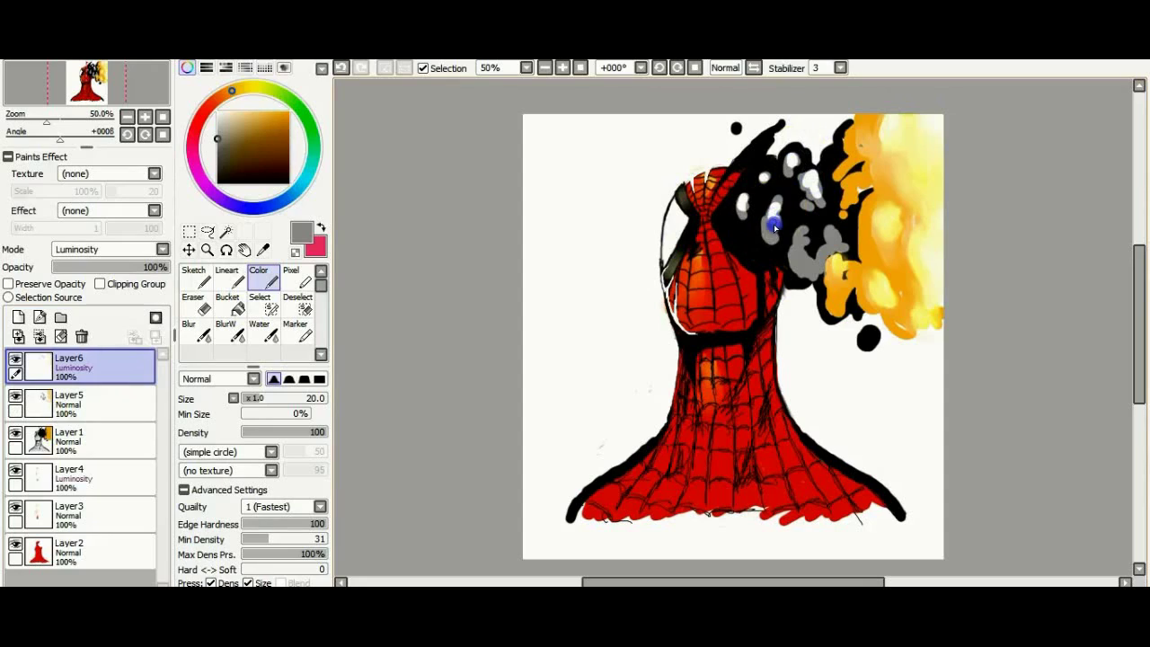
Soften the bright smoke highlights on Layer6 with the Blur brush.
{"action": "left_click", "coordinate": [200, 332]}
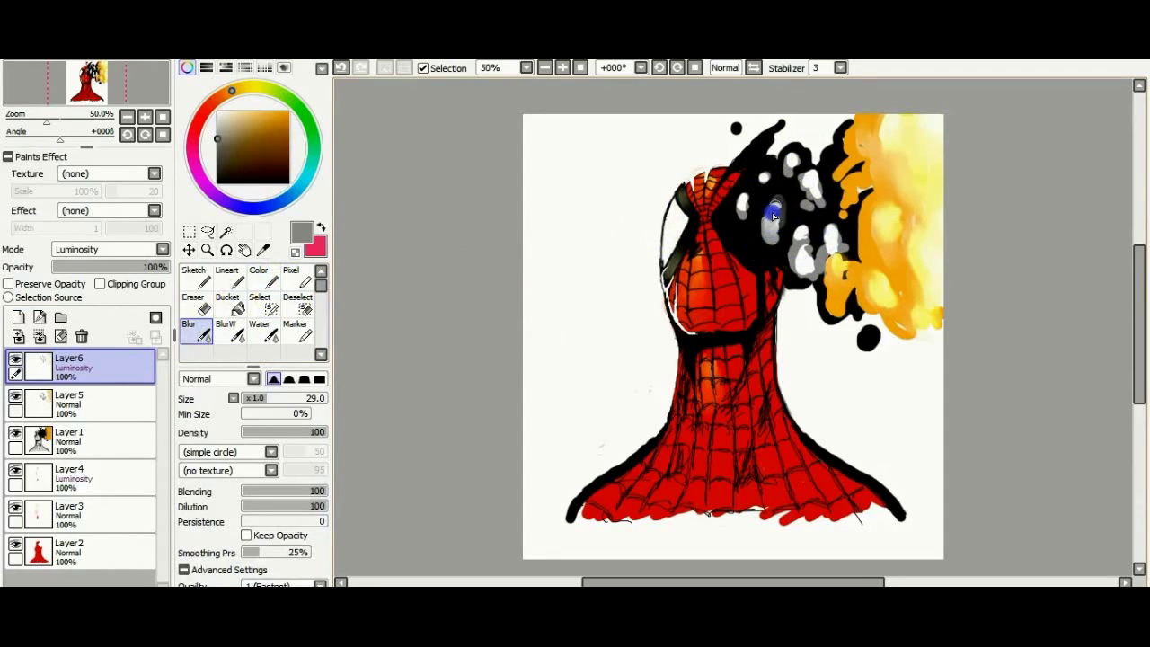
{"action": "mouse_move", "coordinate": [787, 168]}
{"action": "left_mouse_down"}
{"action": "mouse_move", "coordinate": [757, 172]}
{"action": "mouse_move", "coordinate": [742, 203]}
{"action": "left_mouse_up"}
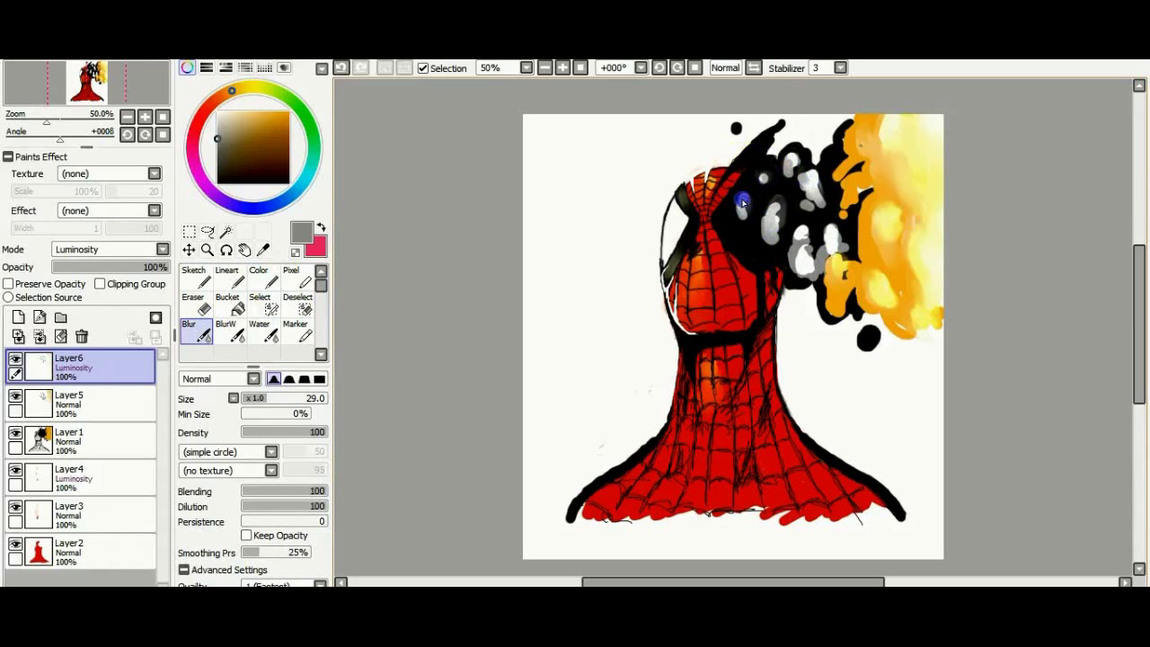
{"action": "left_click_drag", "start_coordinate": [806, 257], "coordinate": [826, 241]}
{"action": "left_click_drag", "start_coordinate": [810, 181], "coordinate": [818, 194]}
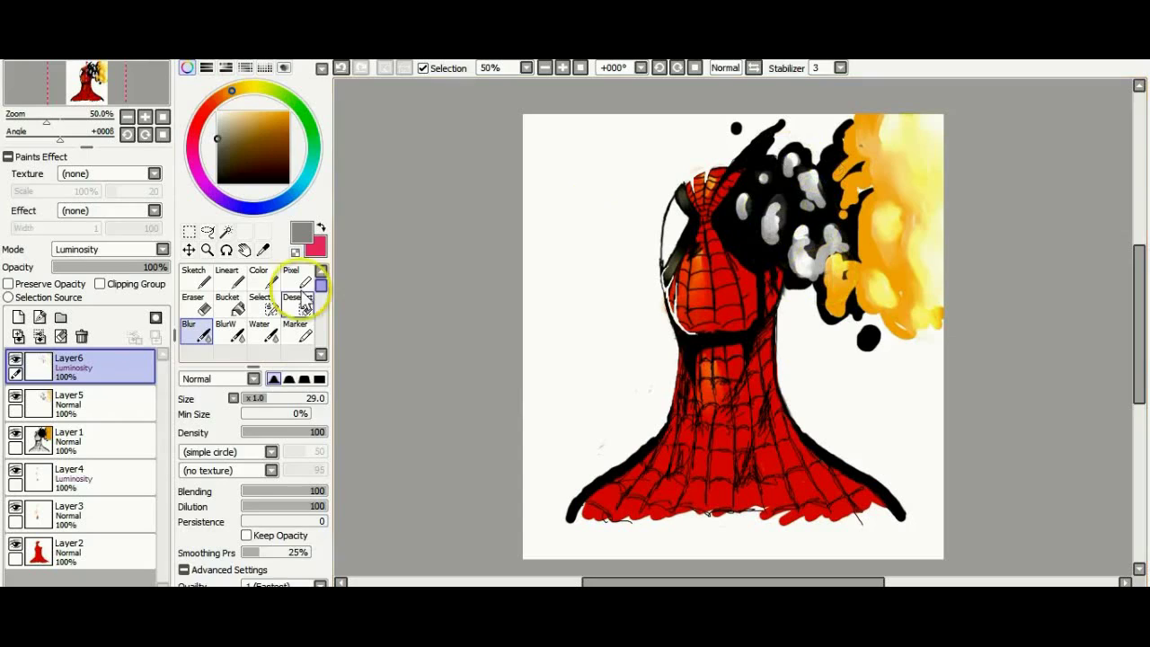
Blur the grey smoke patches on Layer5 so they blend into the black.
{"action": "left_click", "coordinate": [227, 305]}
{"action": "left_click", "coordinate": [99, 404]}
{"action": "left_click", "coordinate": [200, 333]}
{"action": "mouse_move", "coordinate": [734, 214]}
{"action": "left_mouse_down"}
{"action": "mouse_move", "coordinate": [767, 177]}
{"action": "mouse_move", "coordinate": [779, 245]}
{"action": "mouse_move", "coordinate": [779, 209]}
{"action": "mouse_move", "coordinate": [771, 240]}
{"action": "mouse_move", "coordinate": [803, 235]}
{"action": "left_mouse_up"}
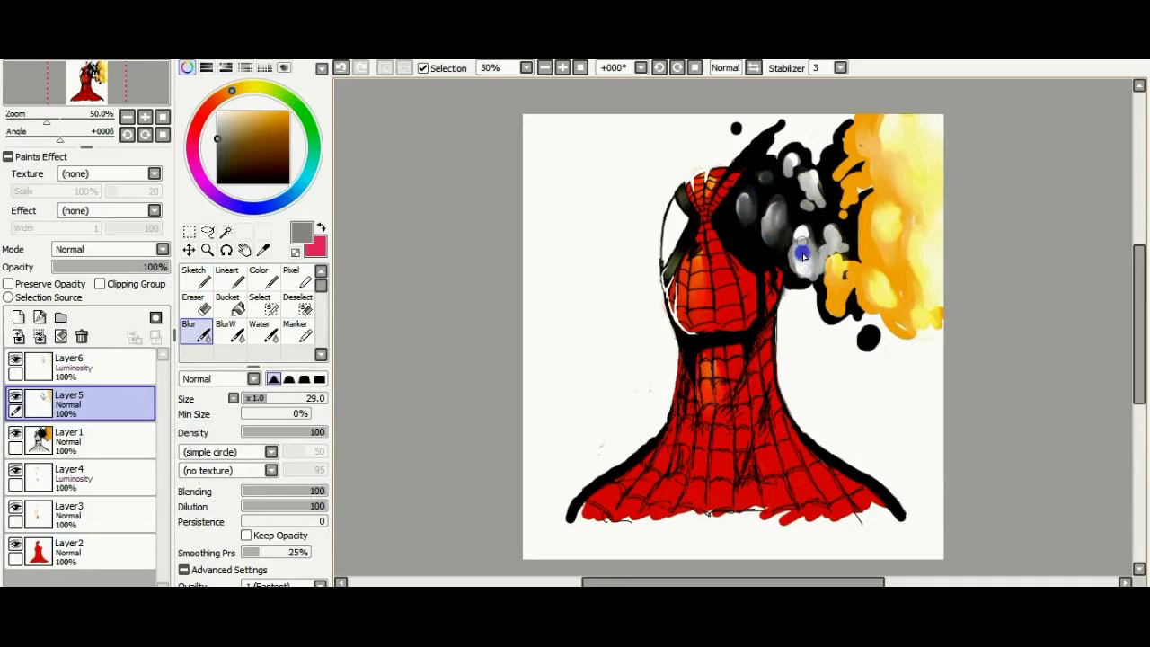
{"action": "mouse_move", "coordinate": [820, 259]}
{"action": "left_mouse_down"}
{"action": "mouse_move", "coordinate": [825, 187]}
{"action": "mouse_move", "coordinate": [813, 208]}
{"action": "mouse_move", "coordinate": [793, 167]}
{"action": "mouse_move", "coordinate": [799, 214]}
{"action": "mouse_move", "coordinate": [822, 190]}
{"action": "left_mouse_up"}
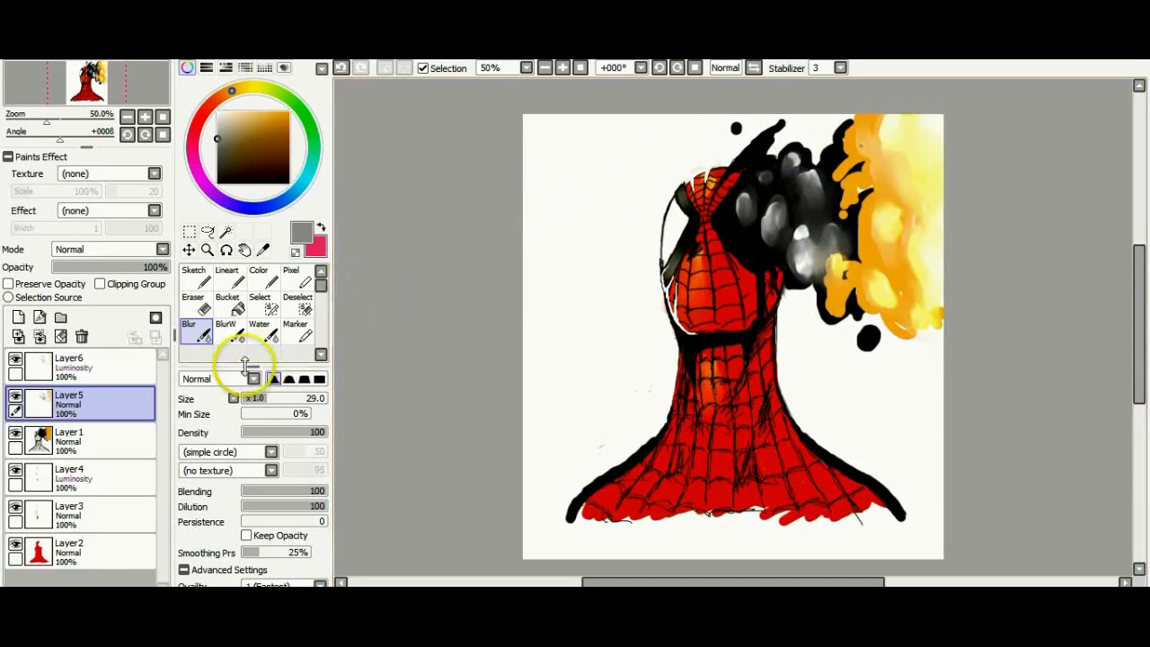
Blend the boundary between the black smoke and the orange fire on Layer1 with the Blur brush.
{"action": "left_click", "coordinate": [126, 438]}
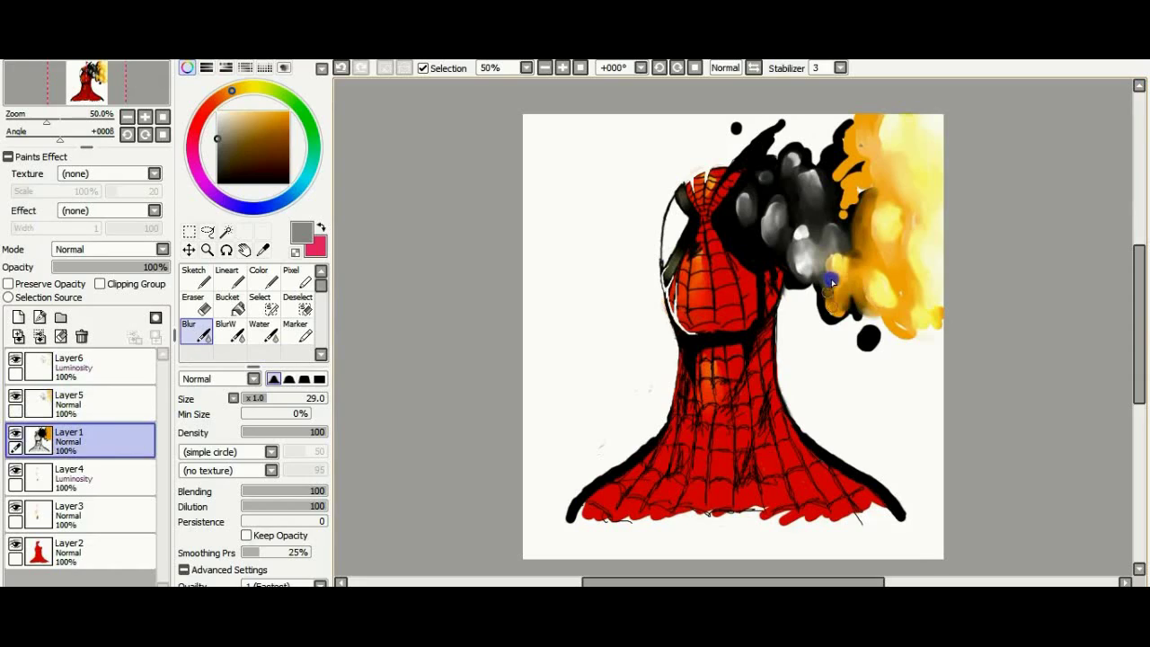
{"action": "left_click_drag", "start_coordinate": [859, 247], "coordinate": [861, 197]}
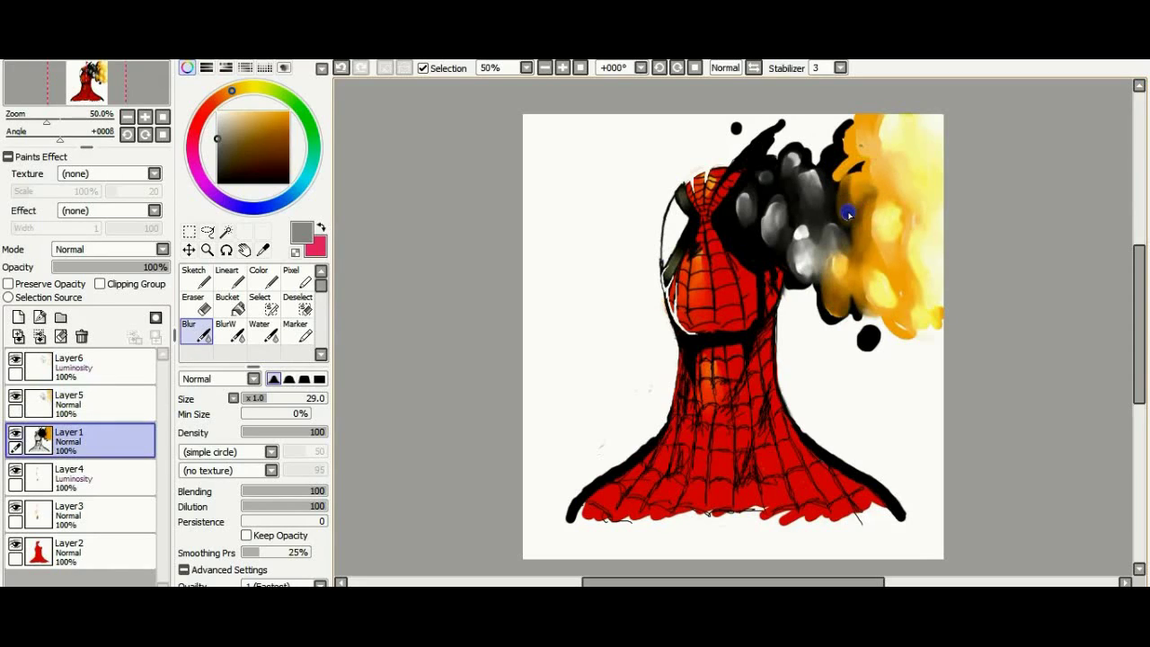
{"action": "left_click_drag", "start_coordinate": [855, 253], "coordinate": [874, 203]}
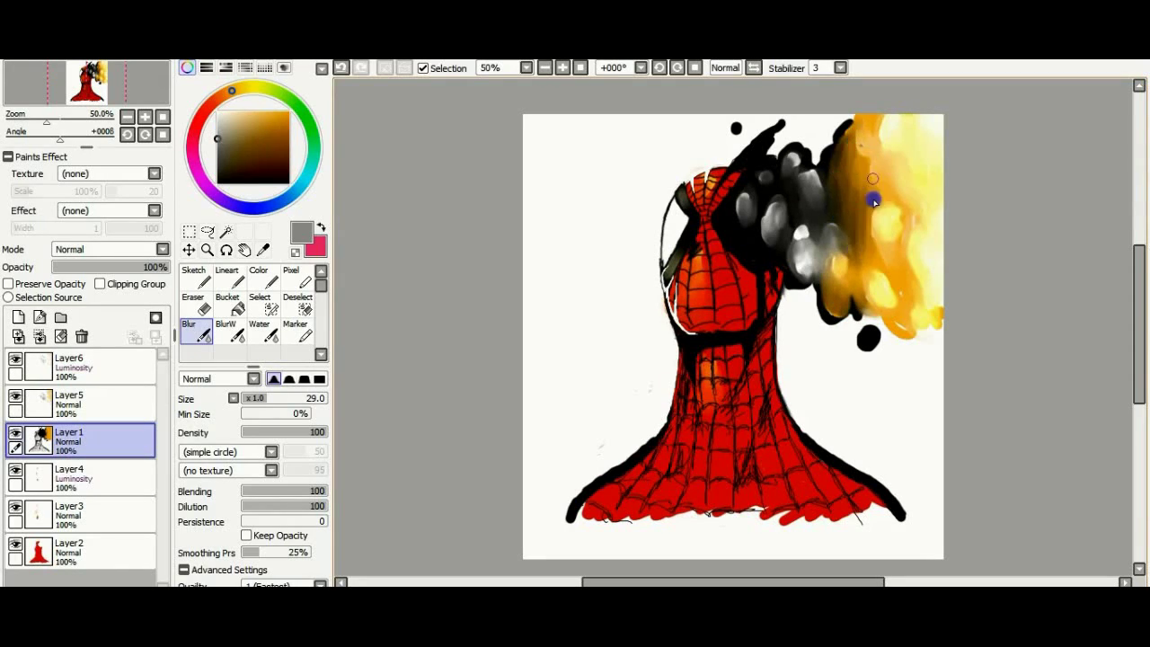
Smooth the grey smoke on Layer5 further, enlarging the Blur brush to size 49.
{"action": "left_click", "coordinate": [85, 402]}
{"action": "left_click_drag", "start_coordinate": [836, 257], "coordinate": [838, 263]}
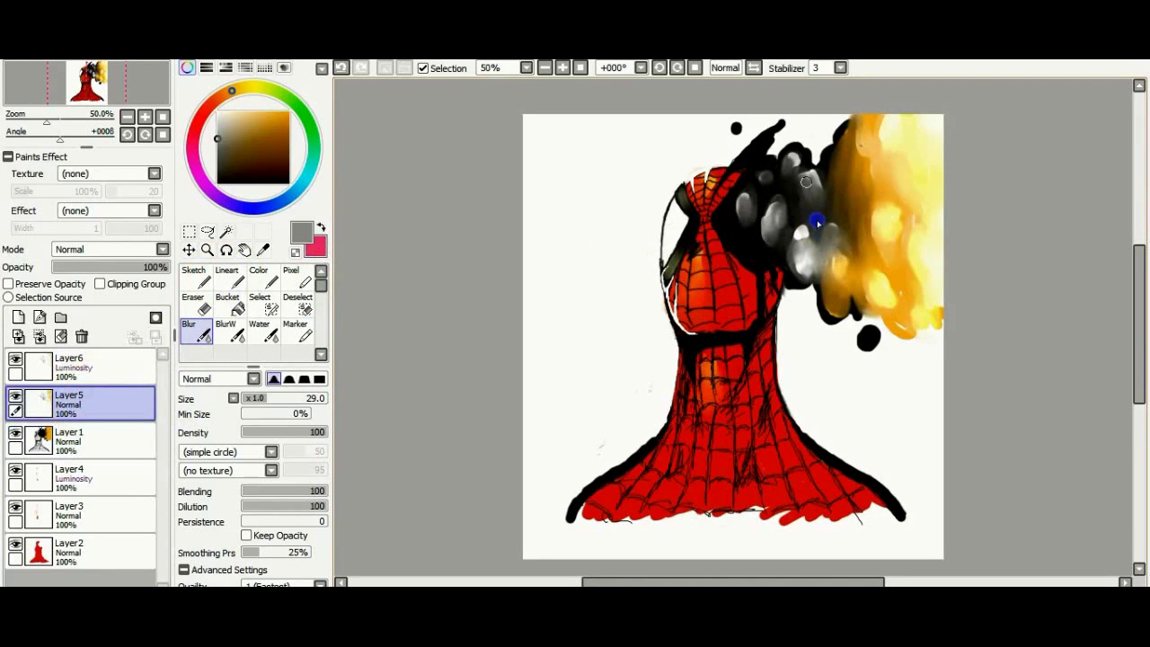
{"action": "left_click_drag", "start_coordinate": [264, 402], "coordinate": [283, 400]}
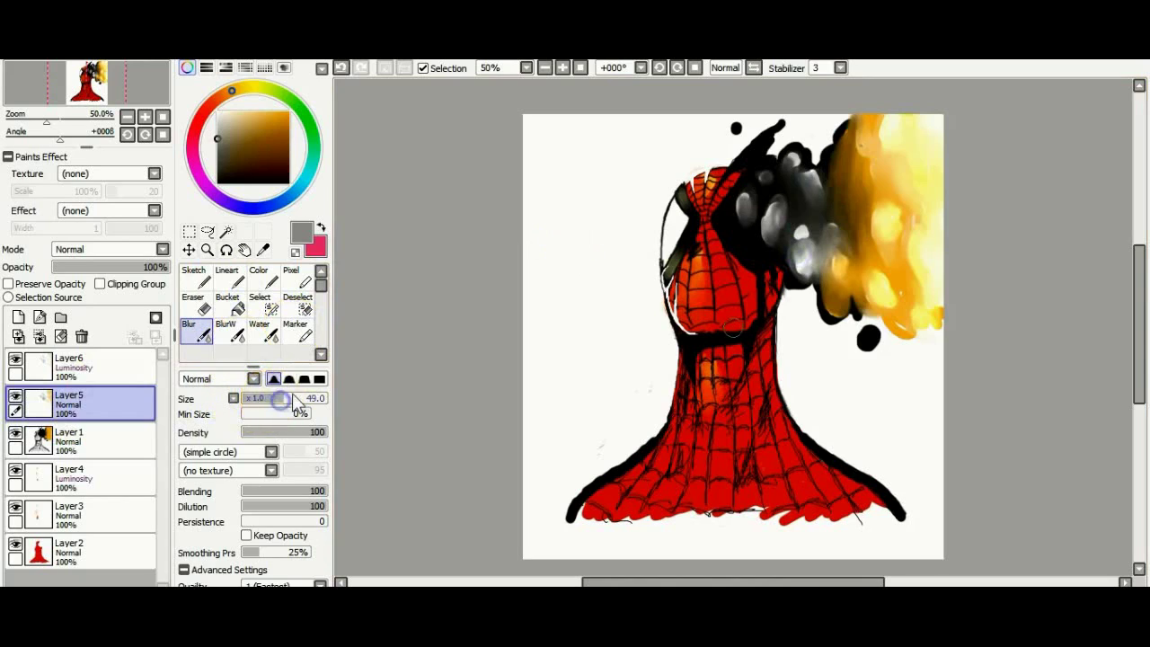
{"action": "mouse_move", "coordinate": [783, 191]}
{"action": "left_mouse_down"}
{"action": "mouse_move", "coordinate": [765, 211]}
{"action": "mouse_move", "coordinate": [779, 179]}
{"action": "mouse_move", "coordinate": [809, 265]}
{"action": "mouse_move", "coordinate": [823, 205]}
{"action": "mouse_move", "coordinate": [797, 251]}
{"action": "mouse_move", "coordinate": [792, 188]}
{"action": "mouse_move", "coordinate": [820, 177]}
{"action": "left_mouse_up"}
Paint broad grey strokes through the smoke up to the fire on Layer5 and blur them smooth at size 49.
{"action": "left_click", "coordinate": [258, 277]}
{"action": "mouse_move", "coordinate": [851, 244]}
{"action": "left_mouse_down"}
{"action": "mouse_move", "coordinate": [855, 200]}
{"action": "mouse_move", "coordinate": [802, 216]}
{"action": "mouse_move", "coordinate": [778, 184]}
{"action": "left_mouse_up"}
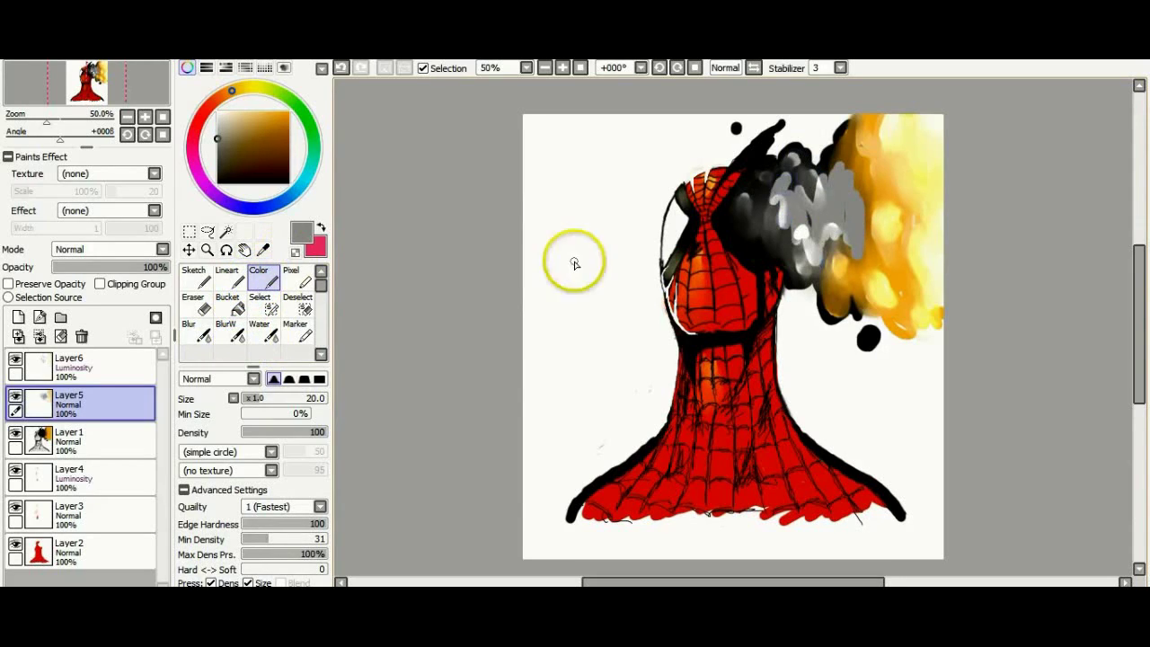
{"action": "left_click", "coordinate": [197, 332]}
{"action": "left_click_drag", "start_coordinate": [864, 183], "coordinate": [821, 258]}
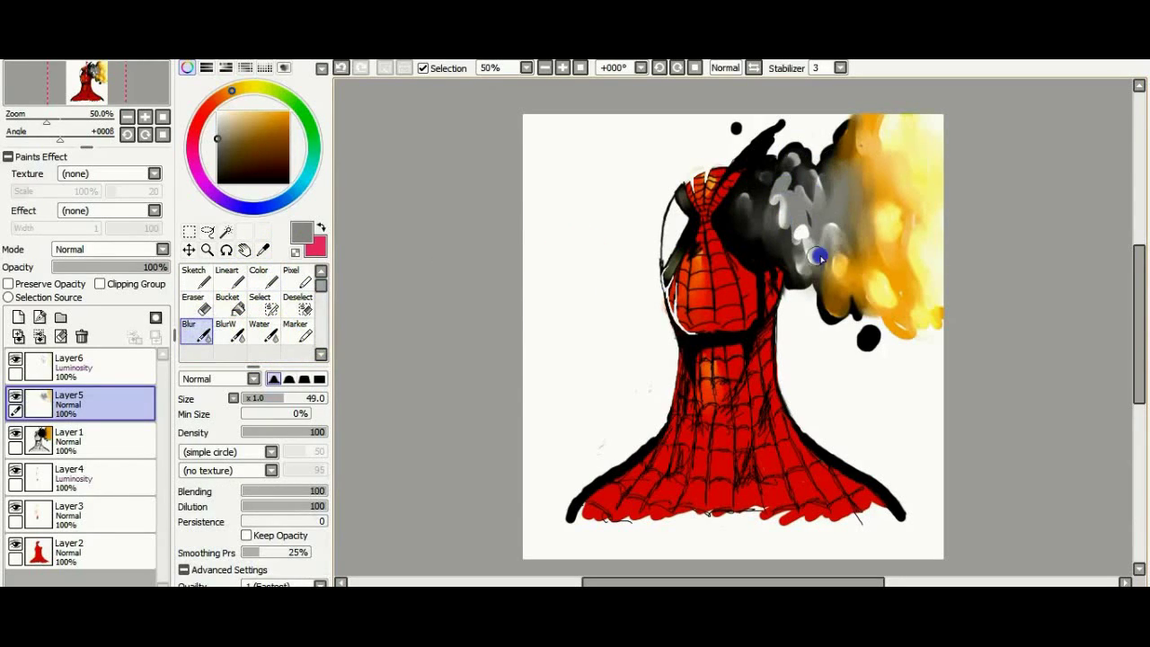
{"action": "mouse_move", "coordinate": [782, 191]}
{"action": "left_mouse_down"}
{"action": "mouse_move", "coordinate": [788, 252]}
{"action": "mouse_move", "coordinate": [807, 261]}
{"action": "mouse_move", "coordinate": [840, 235]}
{"action": "mouse_move", "coordinate": [784, 207]}
{"action": "mouse_move", "coordinate": [805, 252]}
{"action": "mouse_move", "coordinate": [774, 229]}
{"action": "mouse_move", "coordinate": [790, 233]}
{"action": "mouse_move", "coordinate": [824, 183]}
{"action": "mouse_move", "coordinate": [746, 200]}
{"action": "mouse_move", "coordinate": [835, 169]}
{"action": "left_mouse_up"}
Paint a bright glow in the middle of the smoke on Layer6 and blur it into the smoke and fire.
{"action": "left_click", "coordinate": [133, 355]}
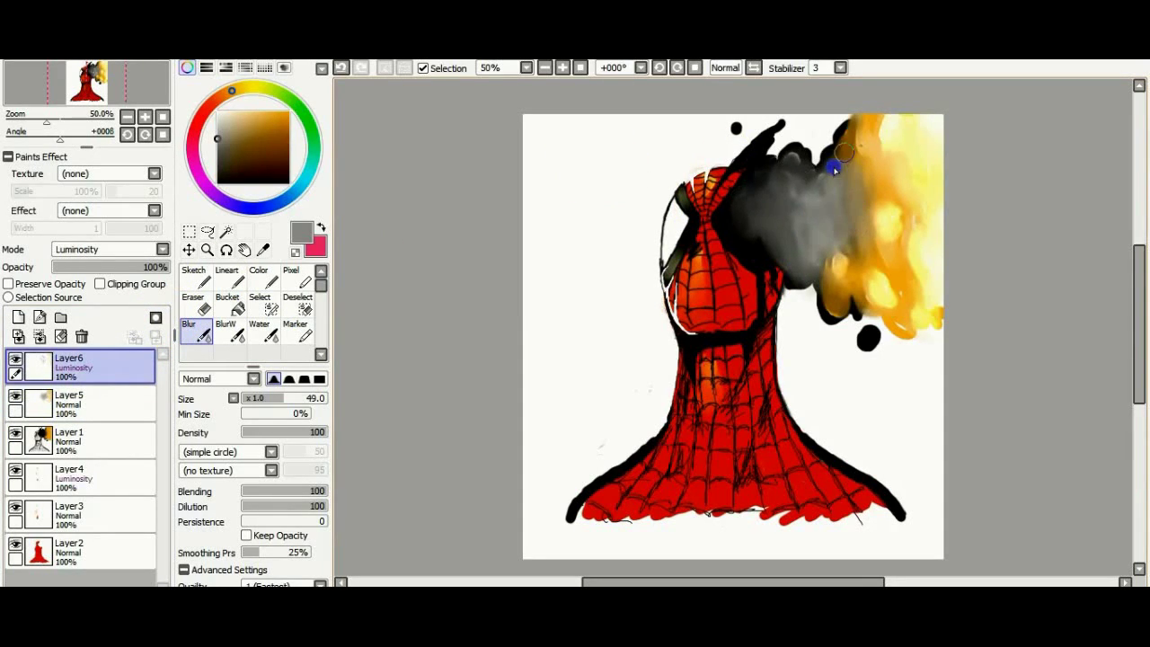
{"action": "left_click", "coordinate": [266, 281]}
{"action": "mouse_move", "coordinate": [839, 231]}
{"action": "left_mouse_down"}
{"action": "mouse_move", "coordinate": [800, 199]}
{"action": "mouse_move", "coordinate": [799, 233]}
{"action": "mouse_move", "coordinate": [863, 195]}
{"action": "mouse_move", "coordinate": [868, 237]}
{"action": "mouse_move", "coordinate": [860, 160]}
{"action": "mouse_move", "coordinate": [846, 255]}
{"action": "mouse_move", "coordinate": [818, 210]}
{"action": "mouse_move", "coordinate": [791, 241]}
{"action": "mouse_move", "coordinate": [848, 167]}
{"action": "mouse_move", "coordinate": [882, 247]}
{"action": "mouse_move", "coordinate": [877, 198]}
{"action": "mouse_move", "coordinate": [905, 297]}
{"action": "mouse_move", "coordinate": [877, 292]}
{"action": "mouse_move", "coordinate": [827, 249]}
{"action": "mouse_move", "coordinate": [824, 168]}
{"action": "mouse_move", "coordinate": [802, 228]}
{"action": "mouse_move", "coordinate": [762, 219]}
{"action": "left_mouse_up"}
{"action": "left_click", "coordinate": [198, 332]}
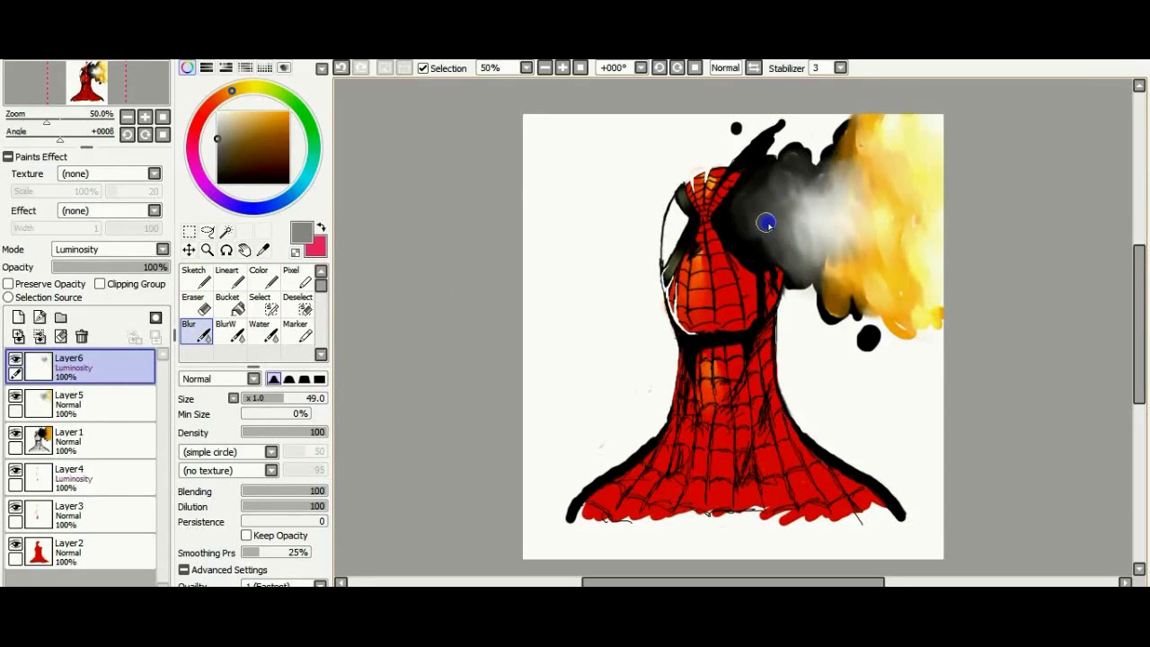
{"action": "mouse_move", "coordinate": [842, 160]}
{"action": "left_mouse_down"}
{"action": "mouse_move", "coordinate": [803, 197]}
{"action": "mouse_move", "coordinate": [817, 164]}
{"action": "mouse_move", "coordinate": [811, 113]}
{"action": "mouse_move", "coordinate": [888, 259]}
{"action": "left_mouse_up"}
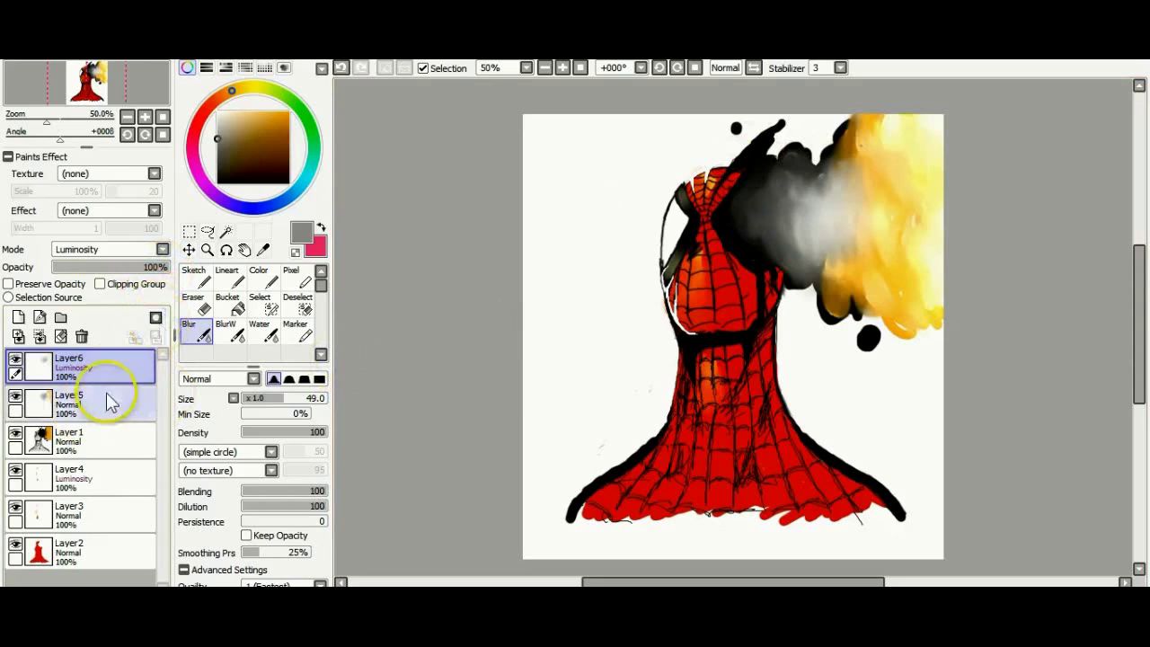
Paint the suit's red along the ragged base of the shoulders on Layer2 and extend it downward with the size 20 Color brush.
{"action": "left_click", "coordinate": [79, 548]}
{"action": "left_click", "coordinate": [665, 479], "text": "alt"}
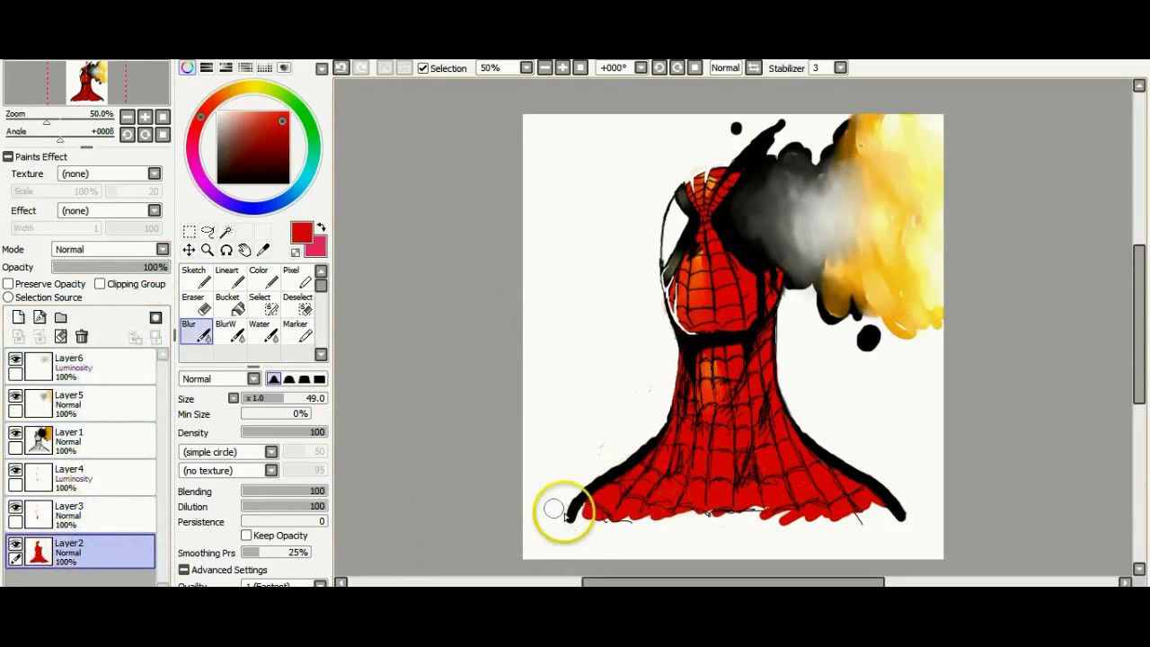
{"action": "left_click", "coordinate": [258, 279]}
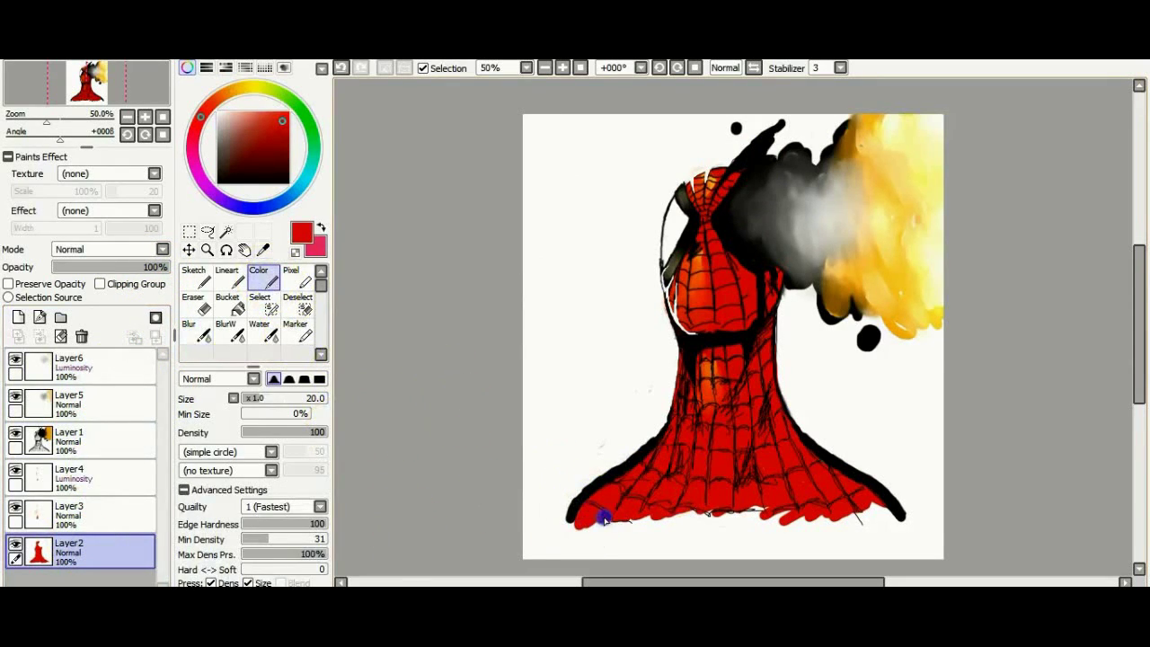
{"action": "mouse_move", "coordinate": [746, 470]}
{"action": "left_mouse_down"}
{"action": "mouse_move", "coordinate": [783, 518]}
{"action": "mouse_move", "coordinate": [712, 524]}
{"action": "mouse_move", "coordinate": [860, 514]}
{"action": "left_mouse_up"}
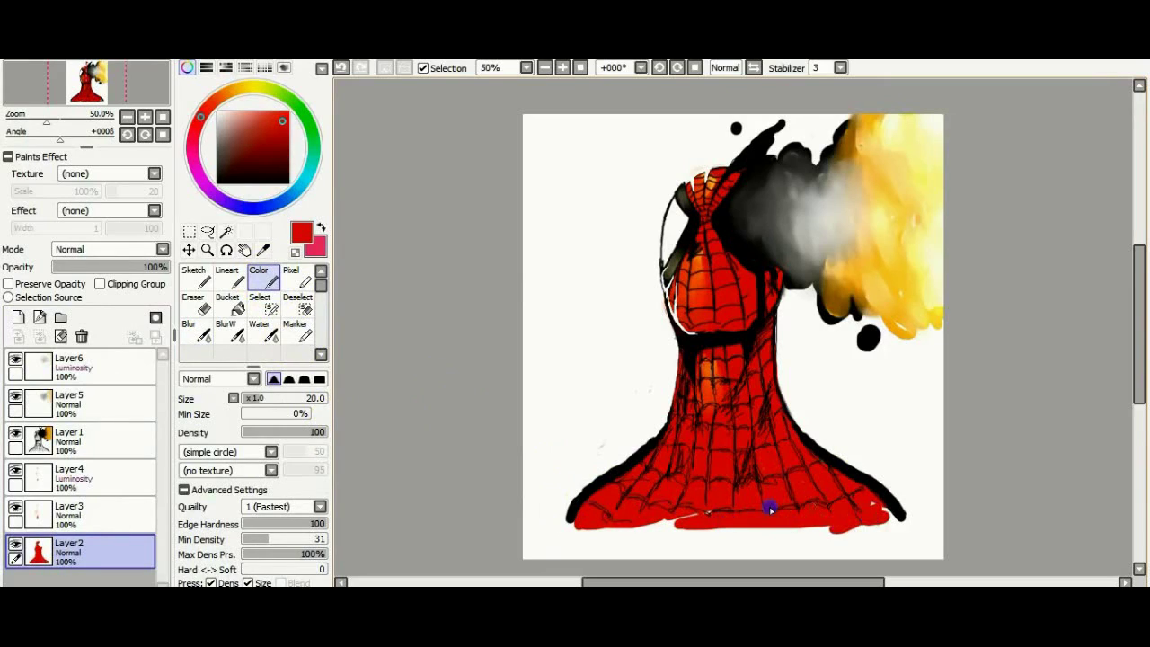
{"action": "mouse_move", "coordinate": [692, 521]}
{"action": "left_mouse_down"}
{"action": "mouse_move", "coordinate": [698, 533]}
{"action": "mouse_move", "coordinate": [817, 553]}
{"action": "left_mouse_up"}
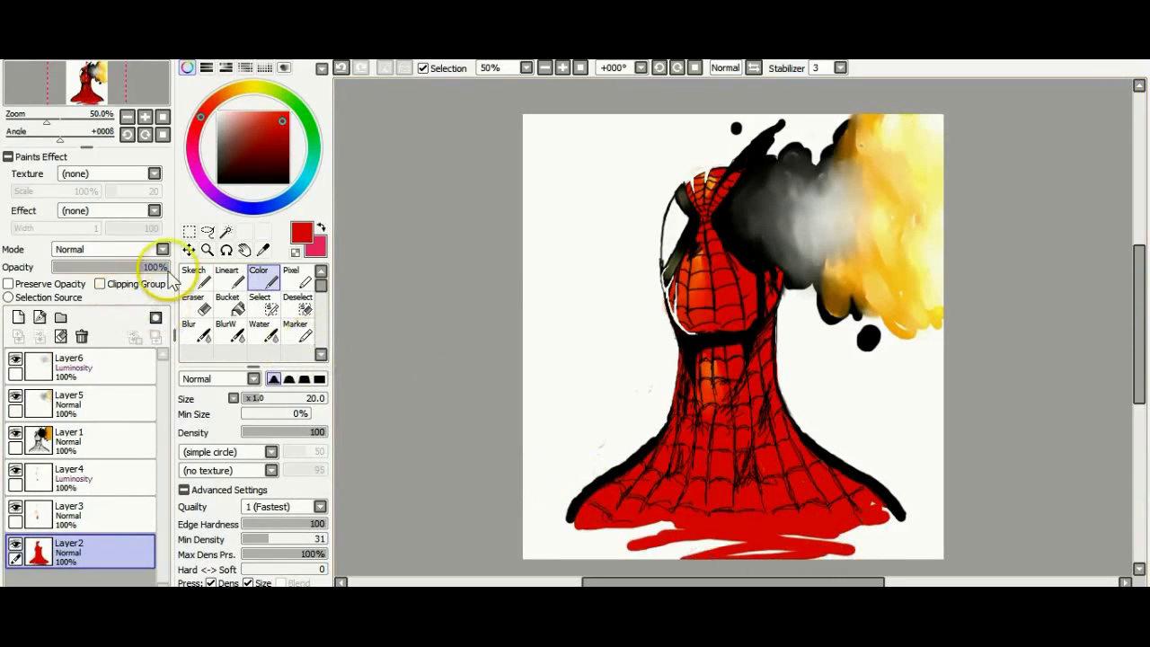
Draw thin white highlight lines along the inner edge of the left shoulder outline on Layer1 with the Lineart brush.
{"action": "left_click", "coordinate": [140, 433]}
{"action": "right_click", "coordinate": [537, 312]}
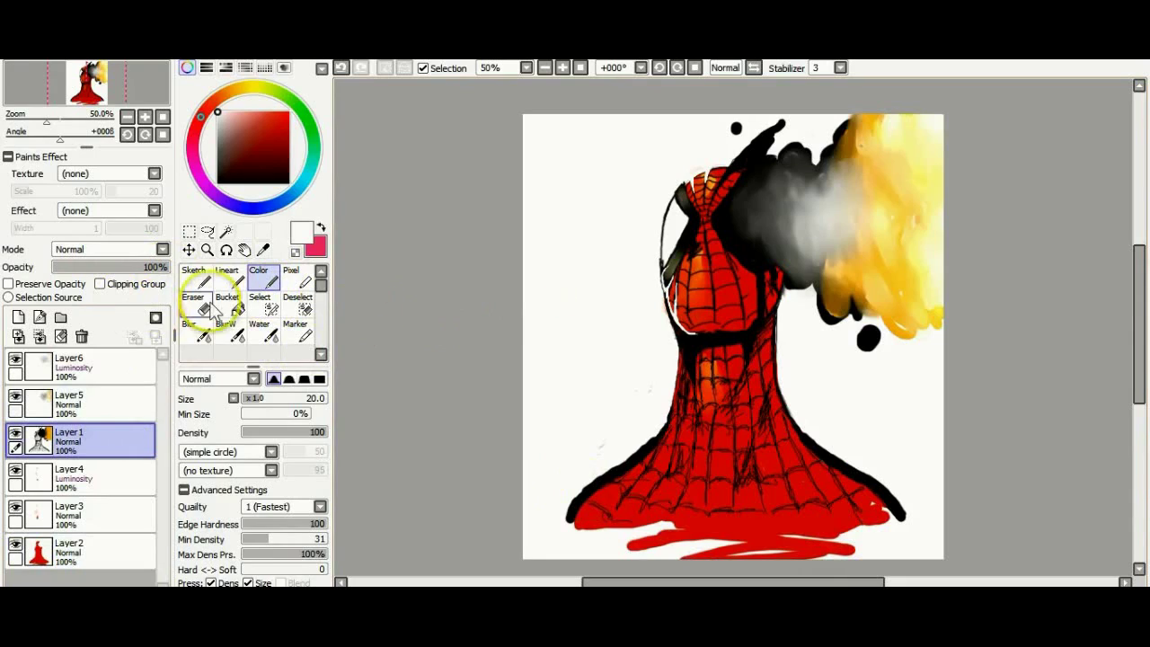
{"action": "left_click", "coordinate": [229, 275]}
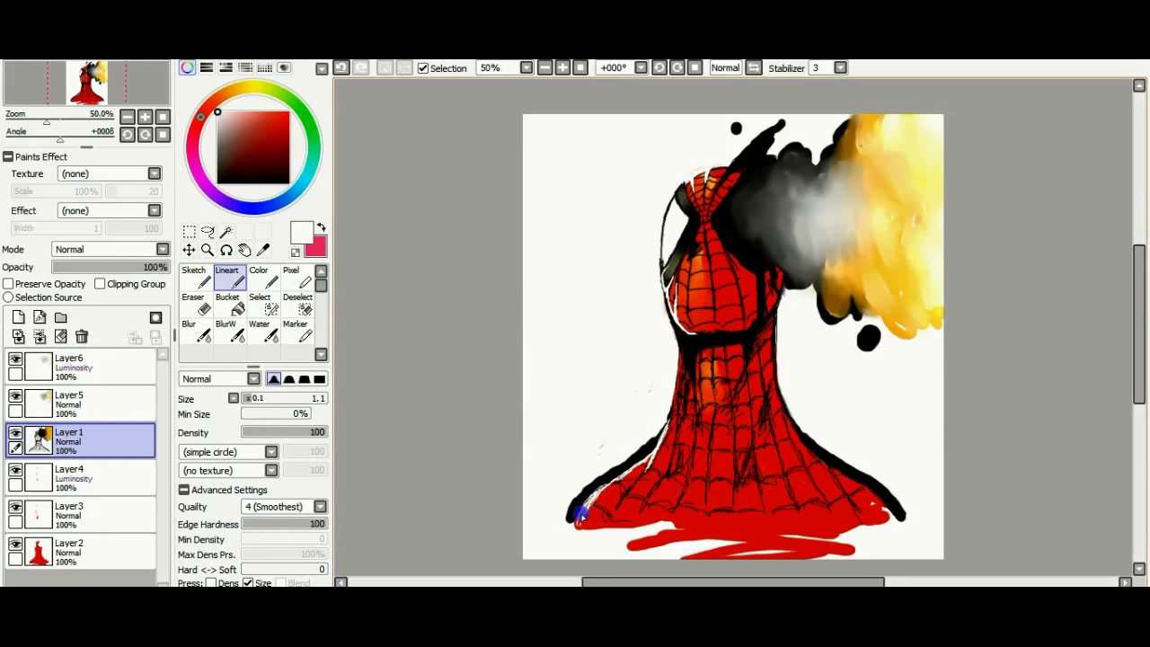
{"action": "left_click_drag", "start_coordinate": [581, 513], "coordinate": [626, 458]}
{"action": "left_click_drag", "start_coordinate": [592, 505], "coordinate": [590, 503]}
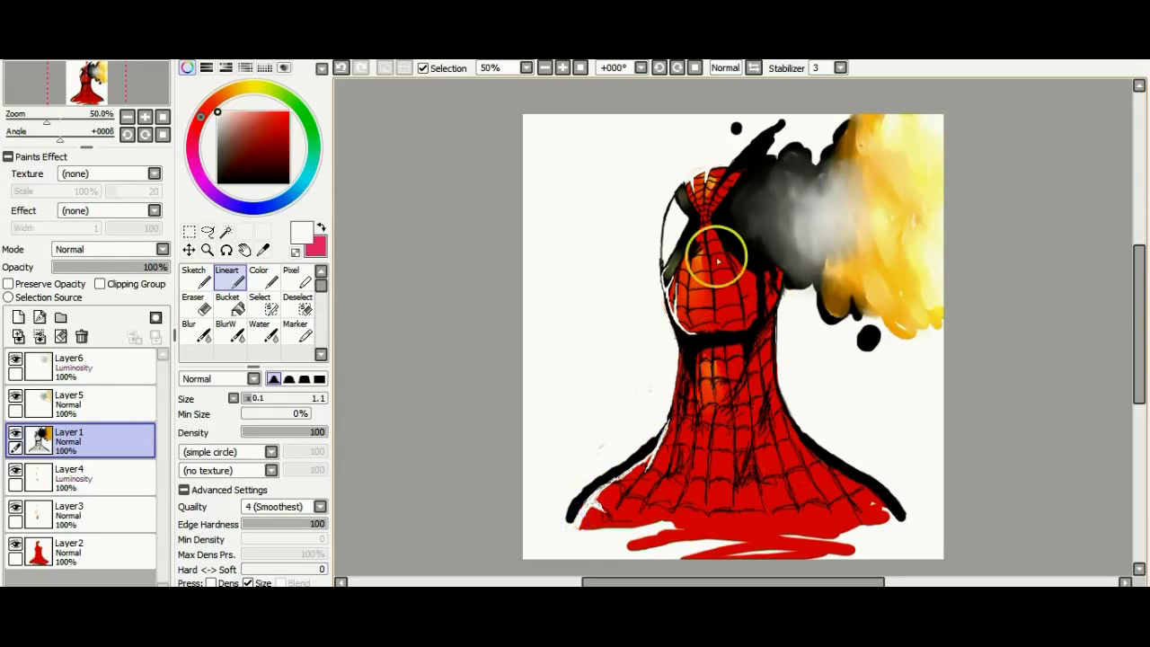
{"action": "left_click_drag", "start_coordinate": [615, 482], "coordinate": [616, 484]}
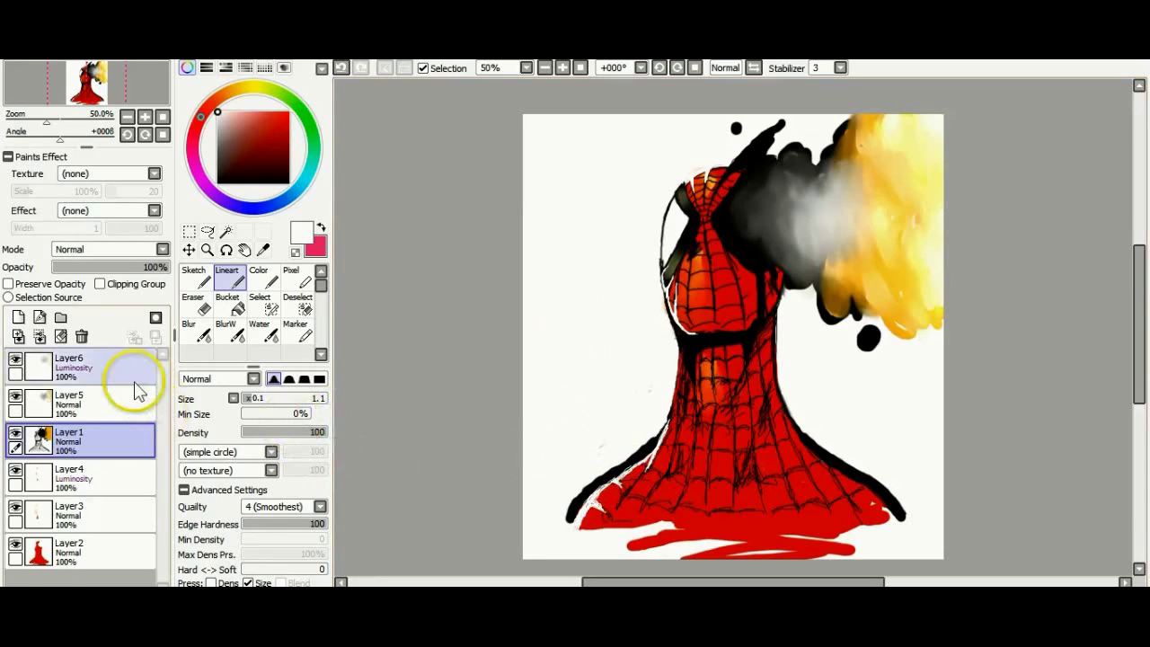
Add a new layer and move it to the bottom of the layer stack, below Layer2.
{"action": "left_click", "coordinate": [19, 317]}
{"action": "left_click_drag", "start_coordinate": [69, 440], "coordinate": [71, 558]}
{"action": "left_click_drag", "start_coordinate": [162, 465], "coordinate": [161, 480]}
{"action": "left_click_drag", "start_coordinate": [121, 543], "coordinate": [120, 584]}
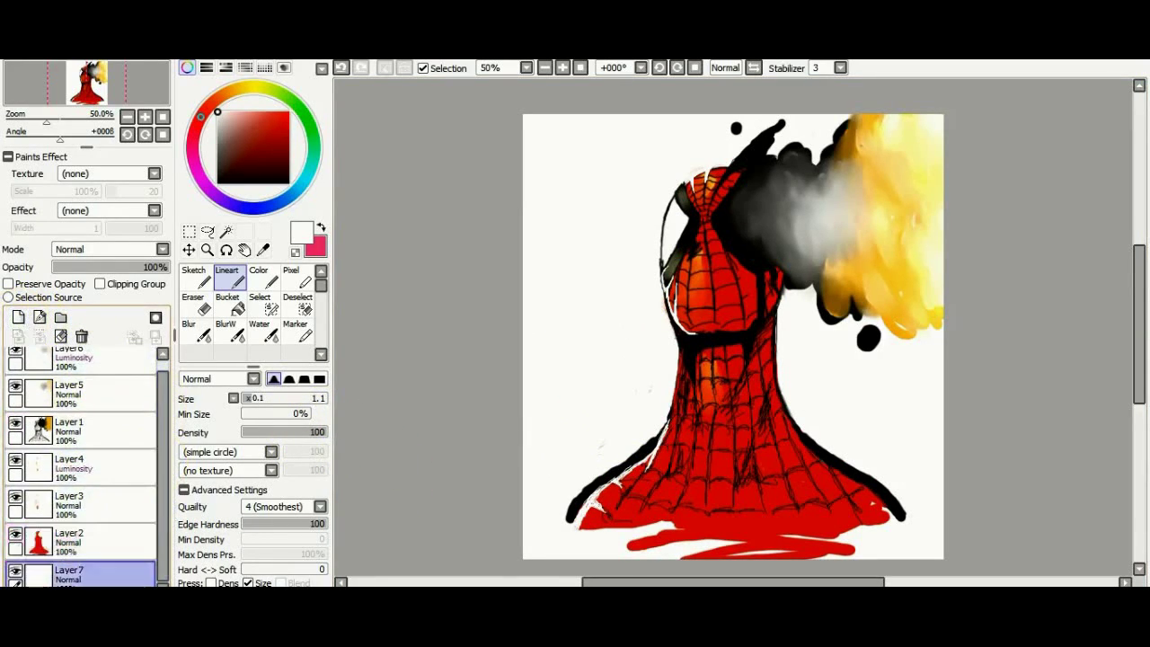
Paint light grey shading inside the mask's eye on Layer3 with the Color brush at size 20.
{"action": "left_click", "coordinate": [259, 277]}
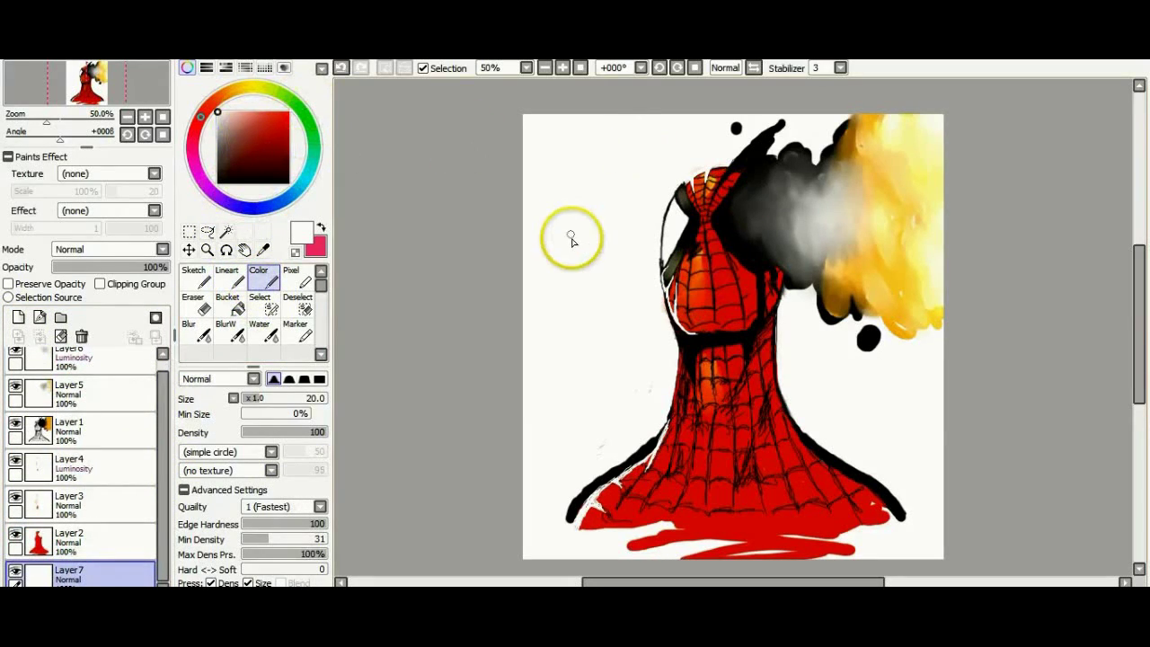
{"action": "scroll", "coordinate": [148, 476], "scroll_direction": "up", "scroll_amount": 1}
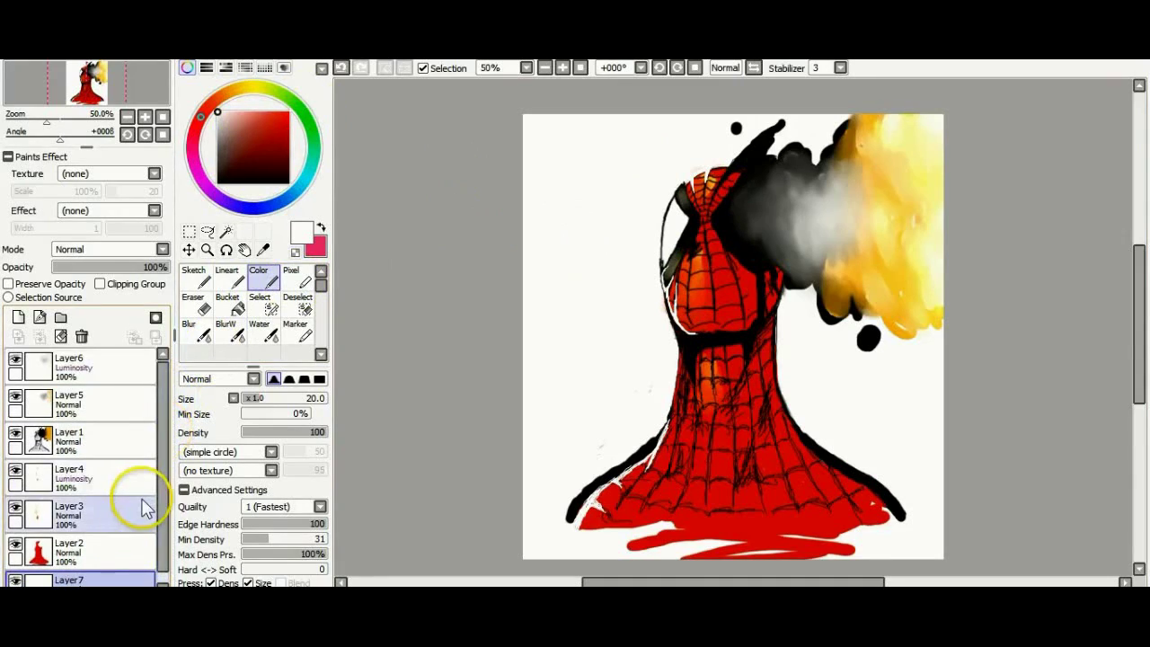
{"action": "left_click", "coordinate": [147, 507]}
{"action": "left_click", "coordinate": [216, 130]}
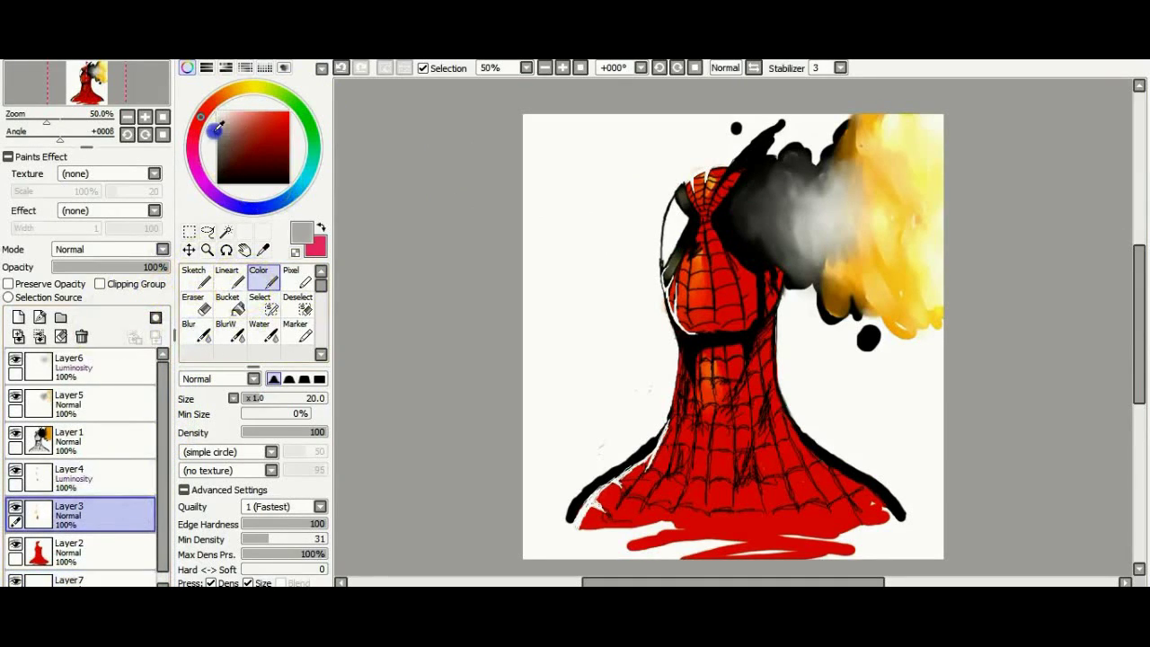
{"action": "left_click_drag", "start_coordinate": [680, 228], "coordinate": [669, 243]}
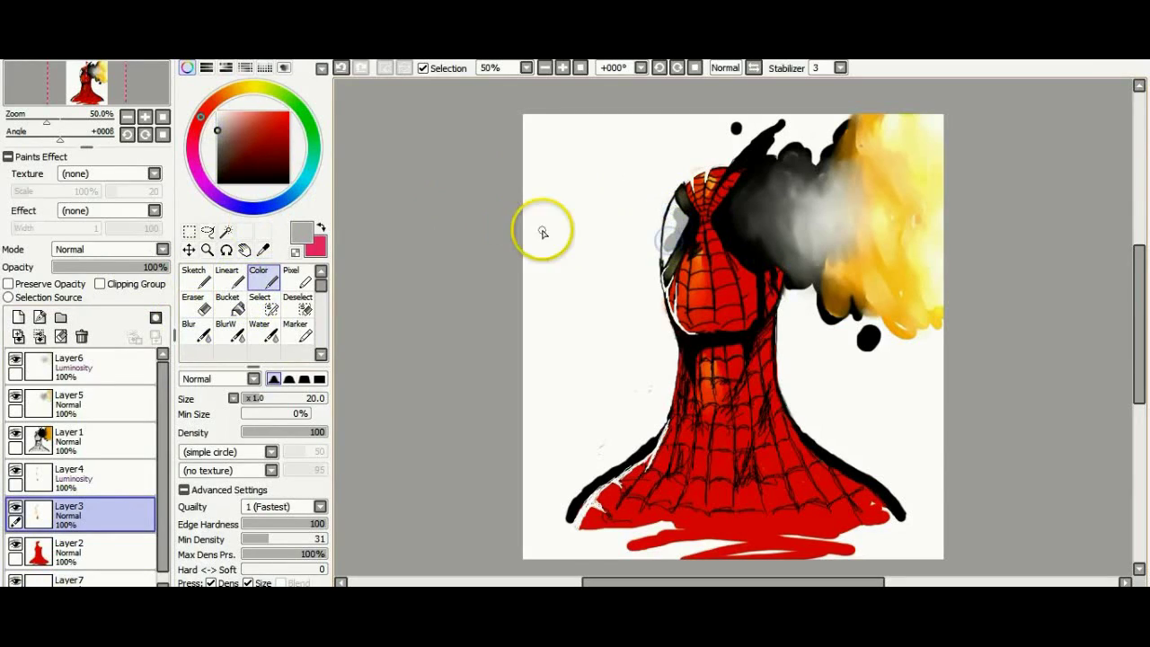
Smooth the grey eye shading on Layer3 with the Blur brush at size 24.
{"action": "left_click", "coordinate": [198, 330]}
{"action": "left_click", "coordinate": [260, 398]}
{"action": "left_click_drag", "start_coordinate": [265, 406], "coordinate": [269, 404]}
{"action": "left_click_drag", "start_coordinate": [673, 218], "coordinate": [671, 241]}
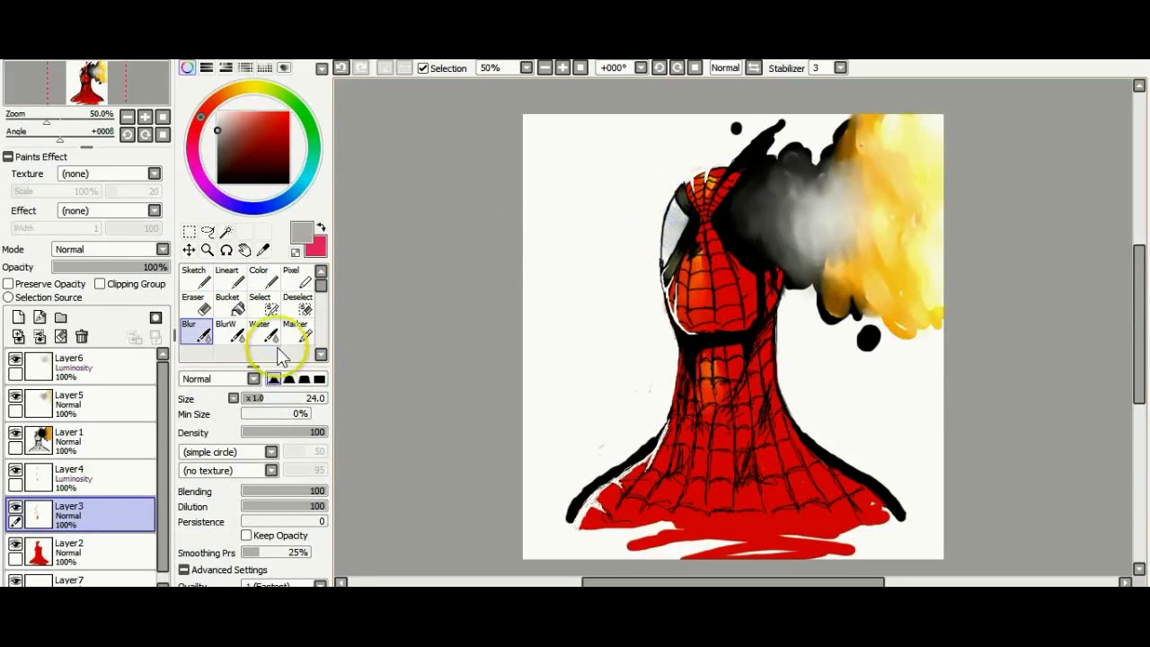
Erase the grey along the outer side of the eye on Layer3 with the size 12 Eraser.
{"action": "left_click", "coordinate": [197, 305]}
{"action": "left_click", "coordinate": [665, 227]}
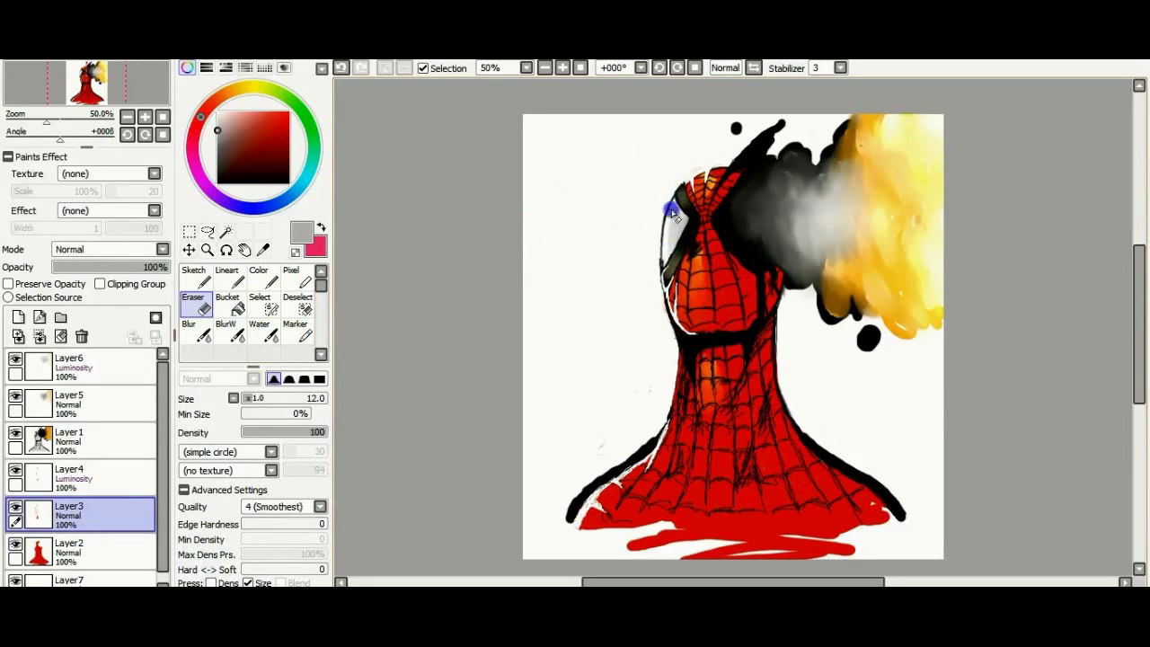
{"action": "left_click_drag", "start_coordinate": [669, 245], "coordinate": [690, 192]}
Soften the remaining grey eye shading on Layer3 with the Blur brush reduced to size 9.
{"action": "left_click", "coordinate": [197, 332]}
{"action": "left_click", "coordinate": [244, 398]}
{"action": "left_click", "coordinate": [408, 271]}
{"action": "left_click", "coordinate": [251, 398]}
{"action": "left_click", "coordinate": [680, 218]}
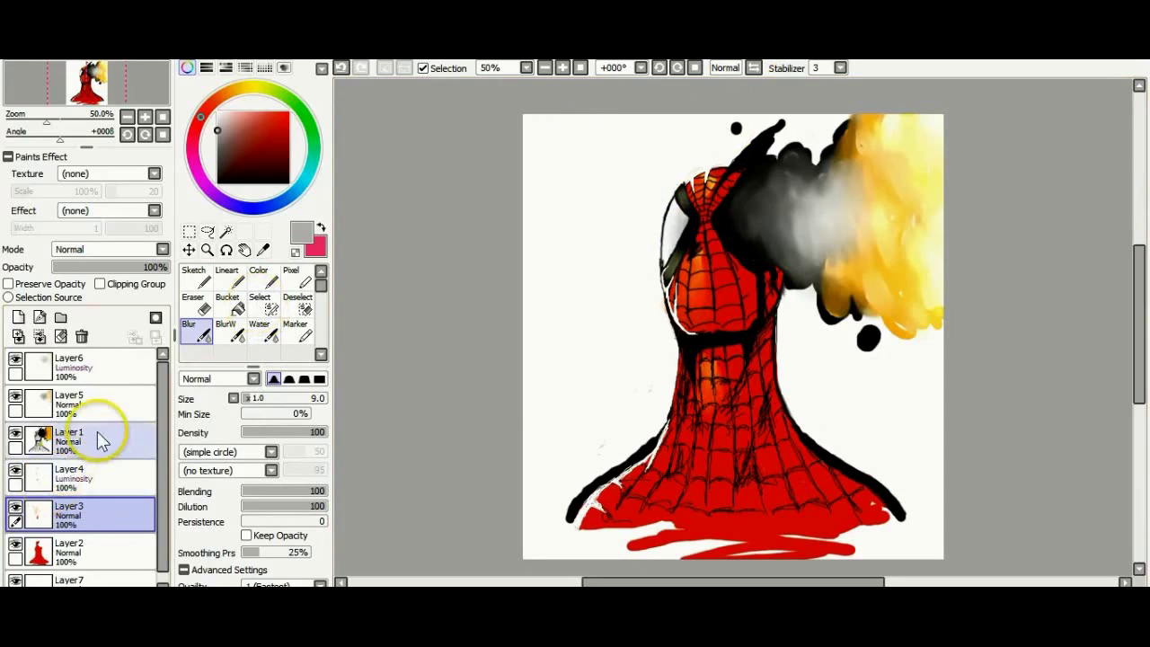
Paint white along the outer edge of the eye on Layer1 with the Color brush at size 20.
{"action": "left_click", "coordinate": [103, 440]}
{"action": "left_click", "coordinate": [227, 278]}
{"action": "left_click", "coordinate": [258, 278]}
{"action": "left_click", "coordinate": [217, 113]}
{"action": "left_click", "coordinate": [680, 195]}
{"action": "left_click_drag", "start_coordinate": [665, 256], "coordinate": [681, 193]}
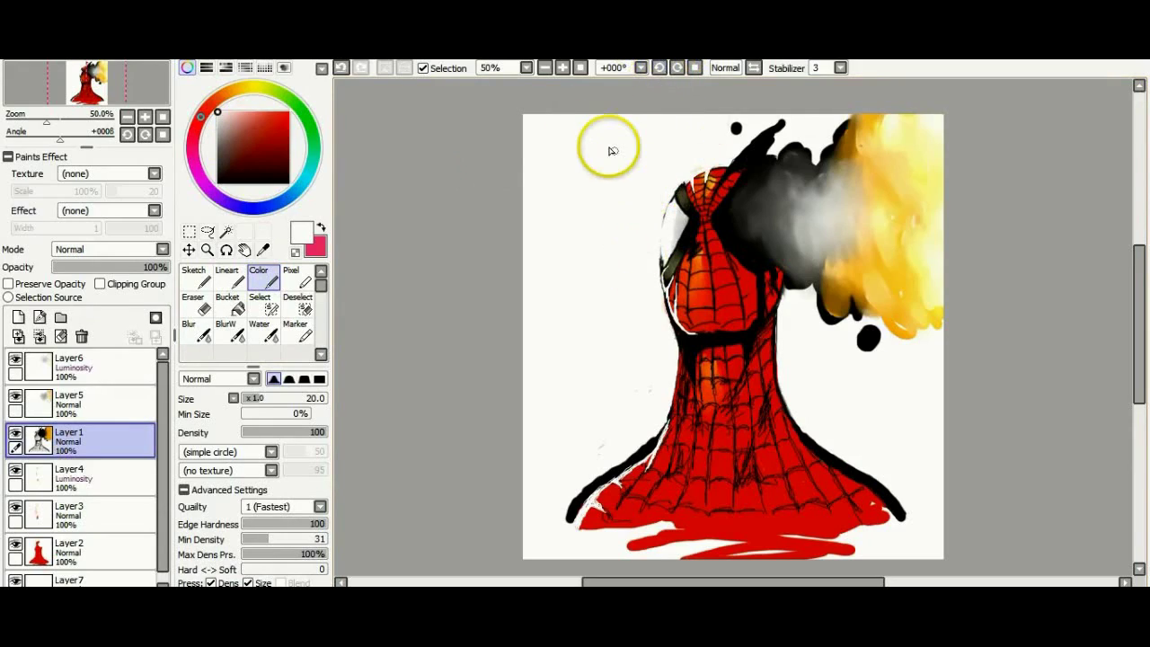